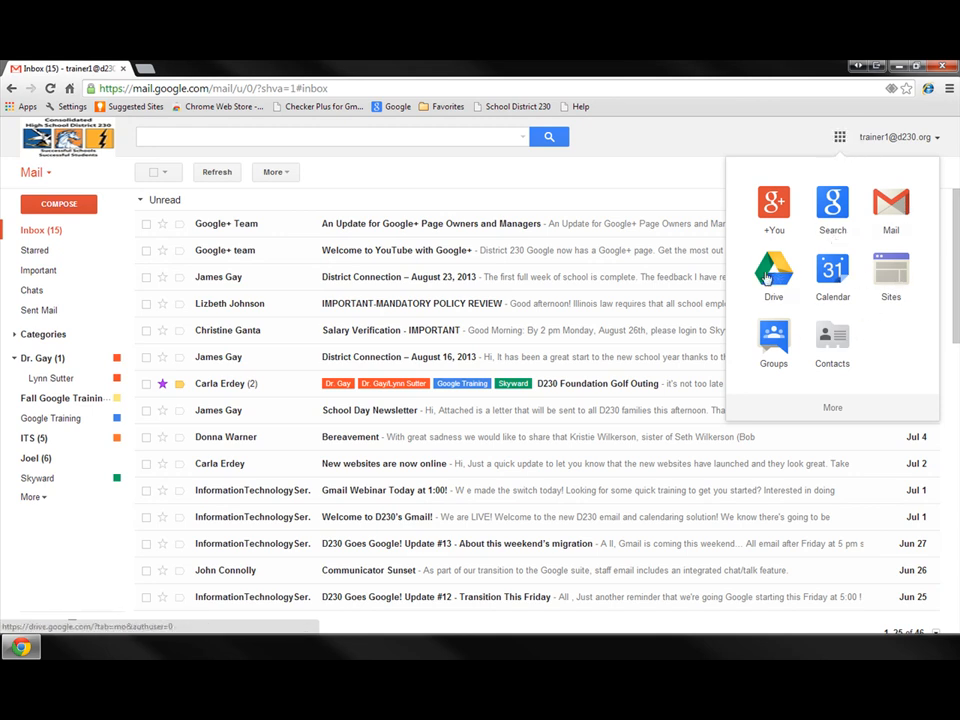
Open Google Drive from the Google apps and create a new blank text document
{"action": "left_click", "coordinate": [766, 271]}
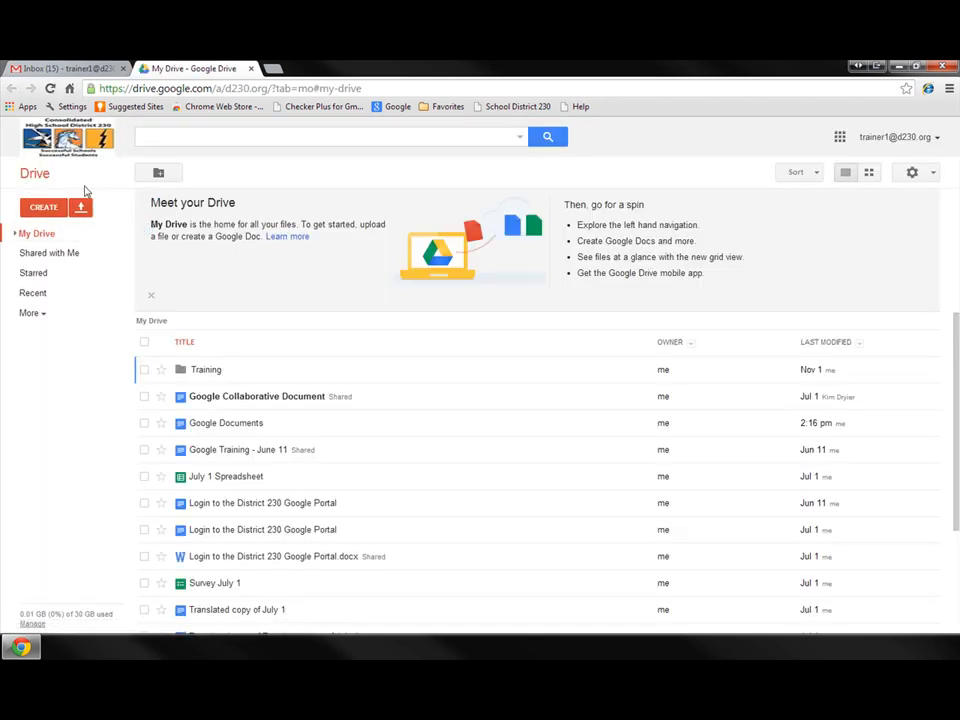
{"action": "left_click", "coordinate": [44, 210]}
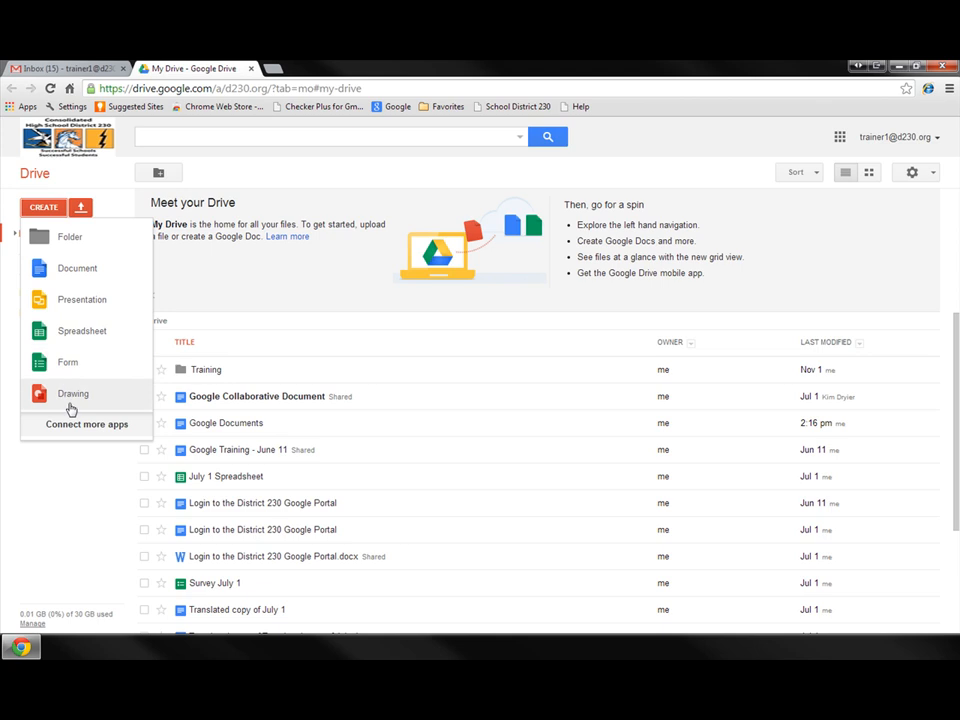
{"action": "left_click", "coordinate": [72, 270]}
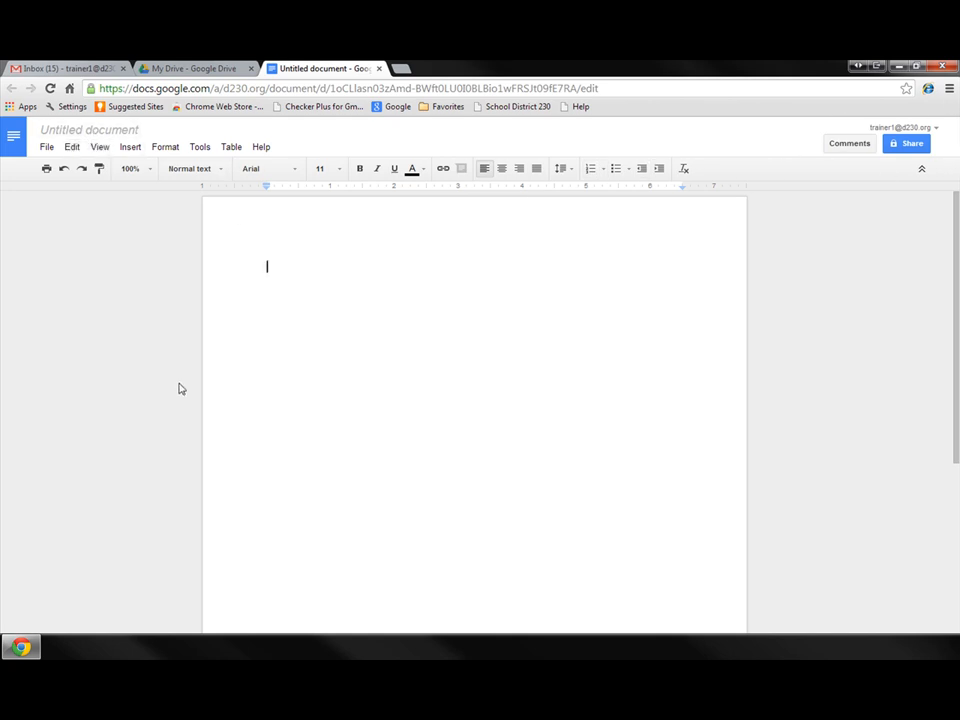
Rename the untitled document as "Google Documents"
{"action": "left_click", "coordinate": [87, 130]}
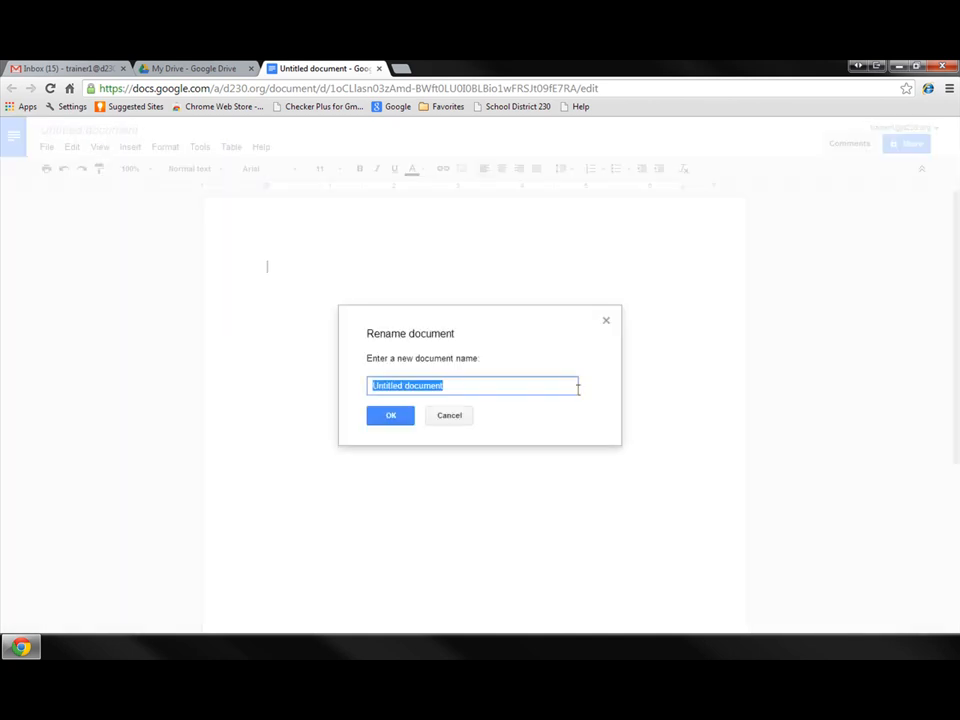
{"action": "type", "text": "Goog"}
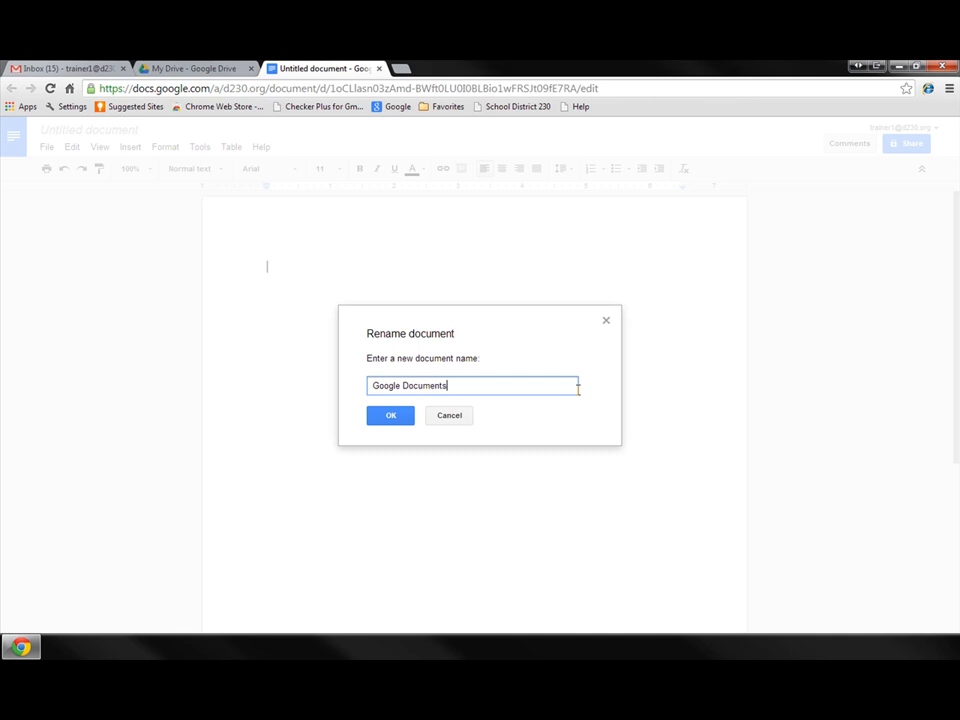
{"action": "left_click", "coordinate": [388, 418]}
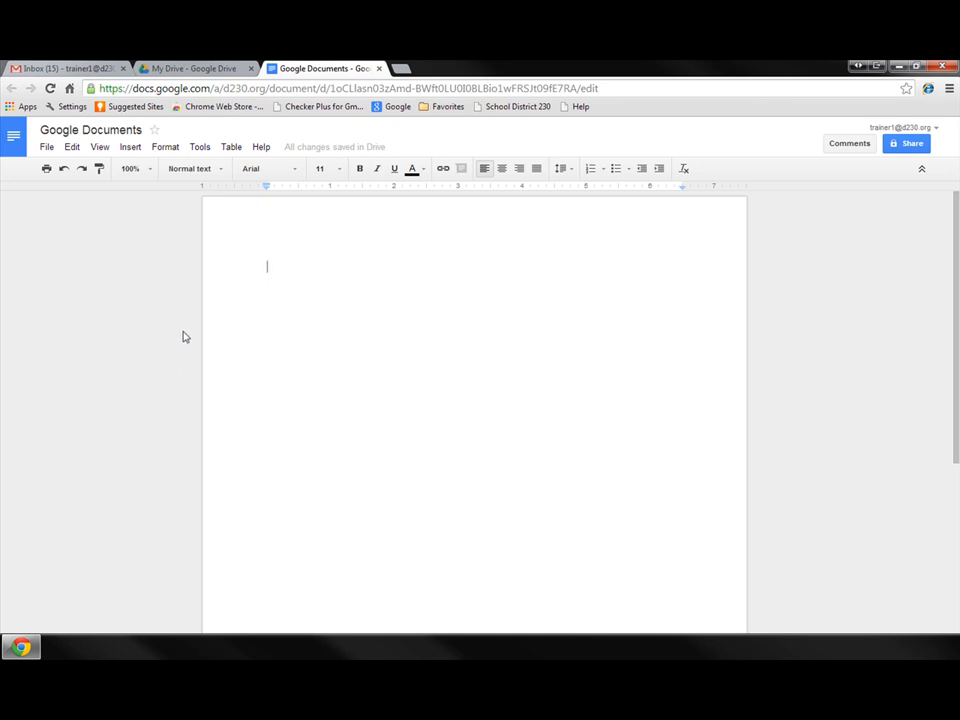
Try a yellow page color for the document through the page setup and undo the change
{"action": "left_click", "coordinate": [47, 148]}
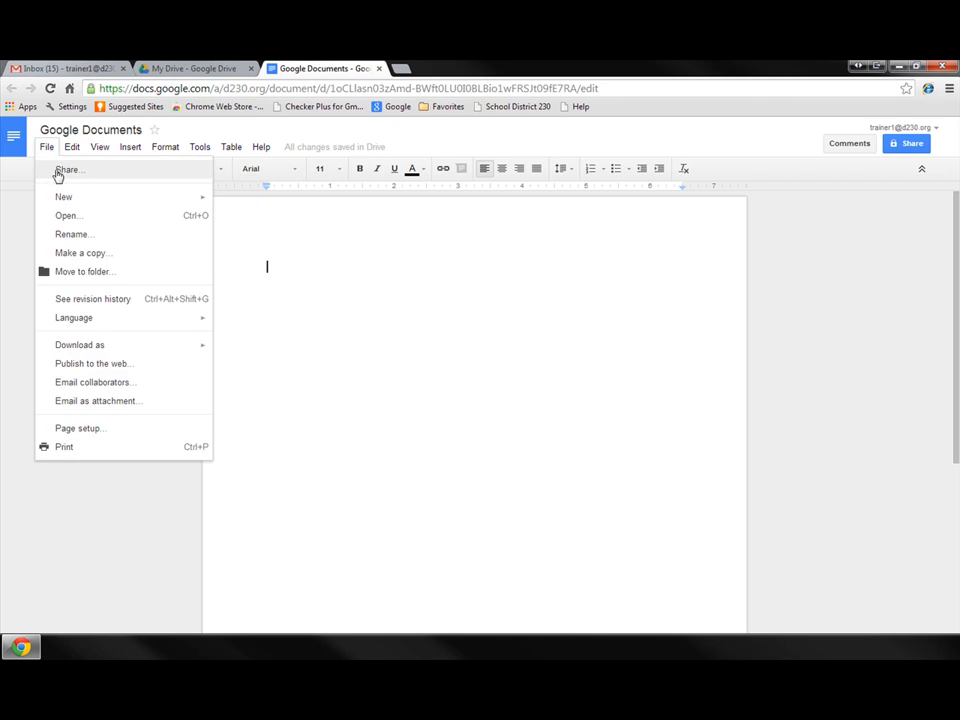
{"action": "mouse_move", "coordinate": [63, 200]}
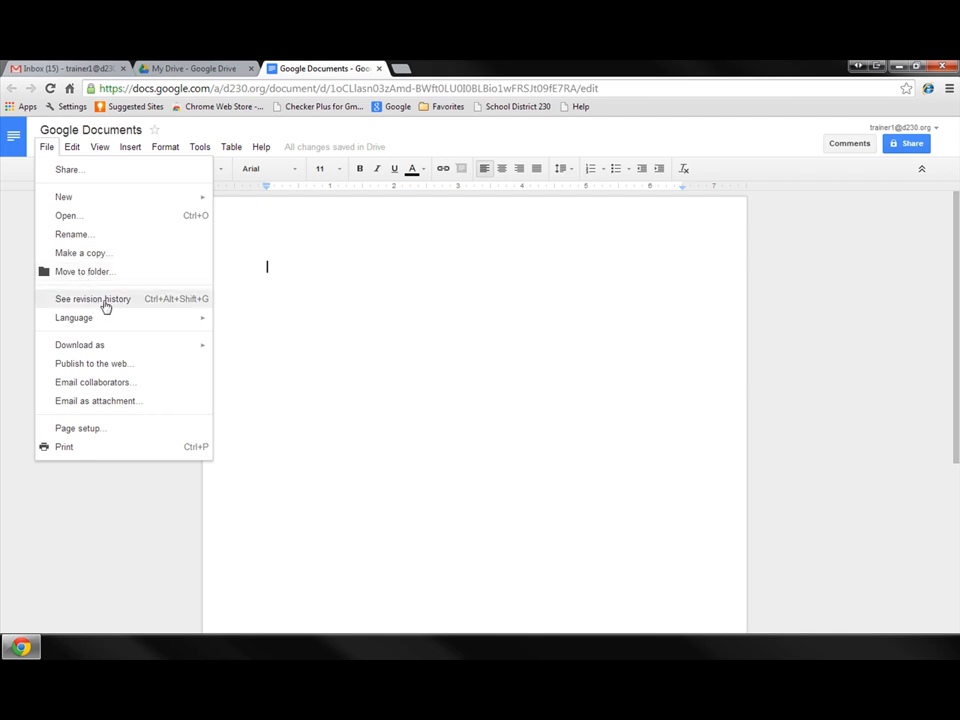
{"action": "mouse_move", "coordinate": [98, 322]}
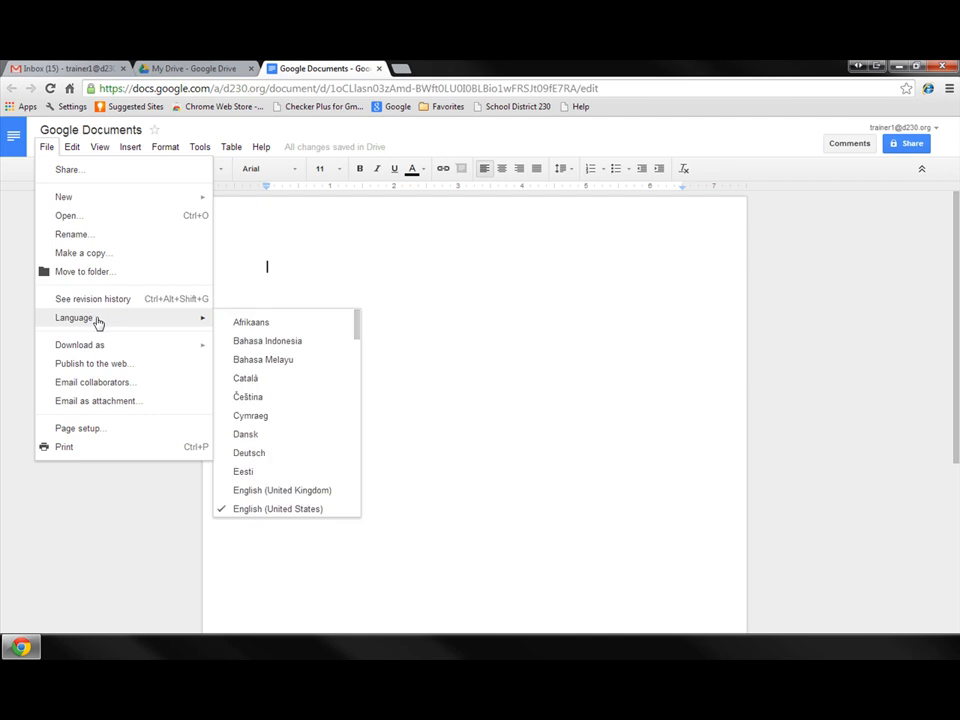
{"action": "mouse_move", "coordinate": [93, 352]}
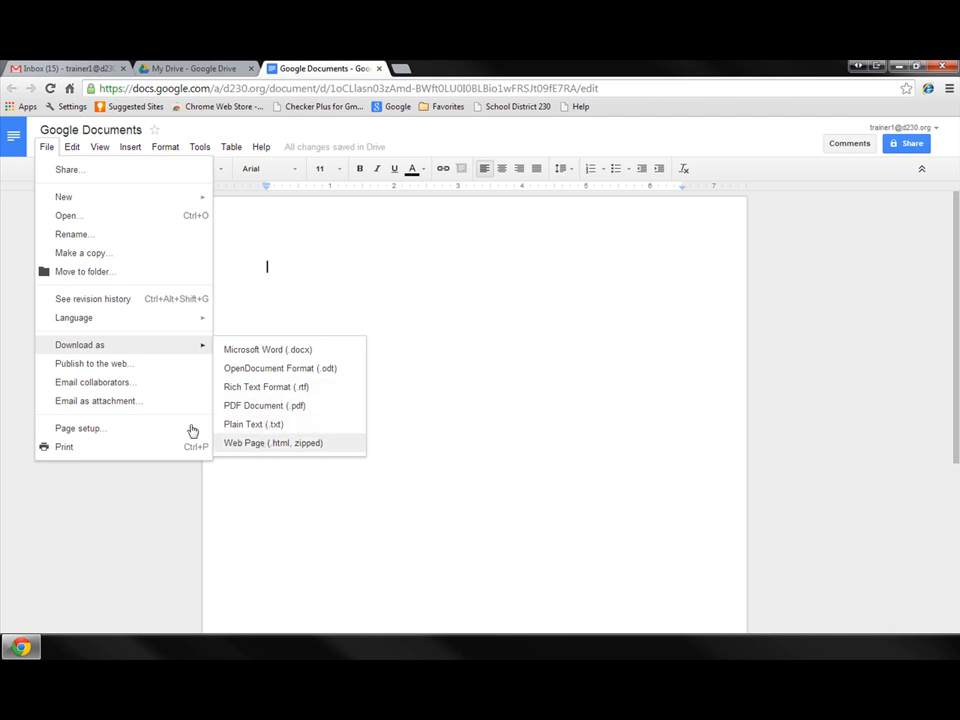
{"action": "left_click", "coordinate": [90, 432]}
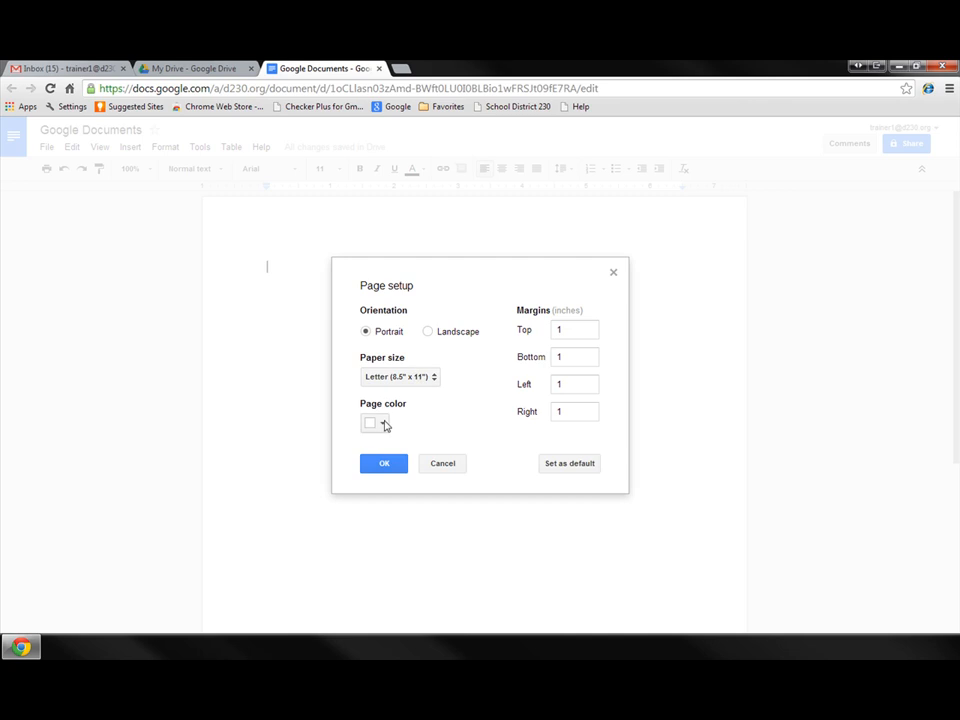
{"action": "left_click", "coordinate": [384, 425]}
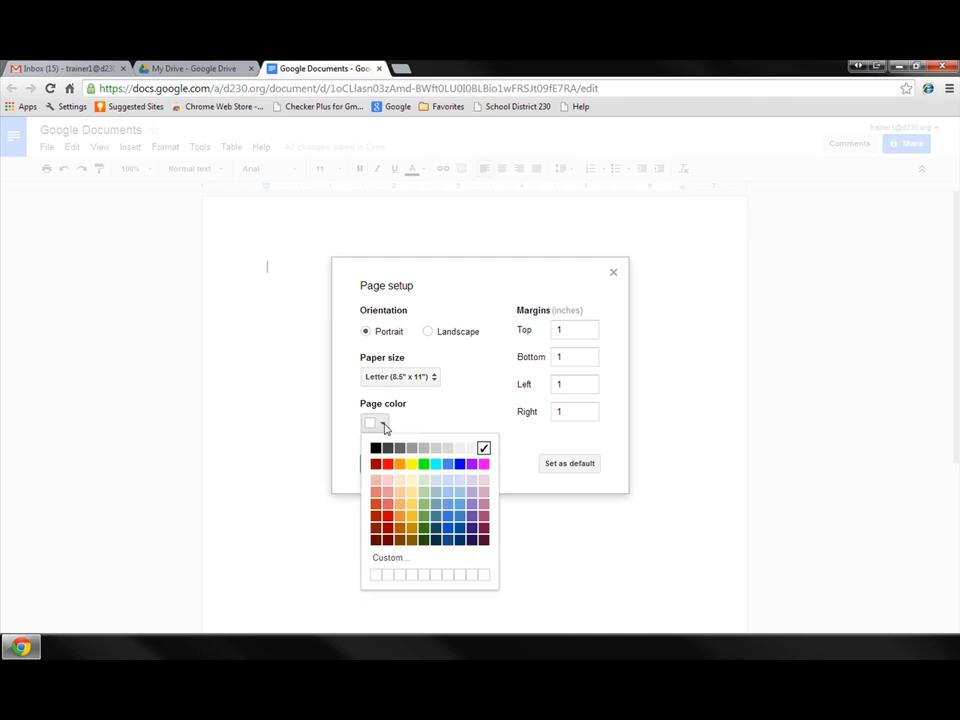
{"action": "left_click", "coordinate": [411, 464]}
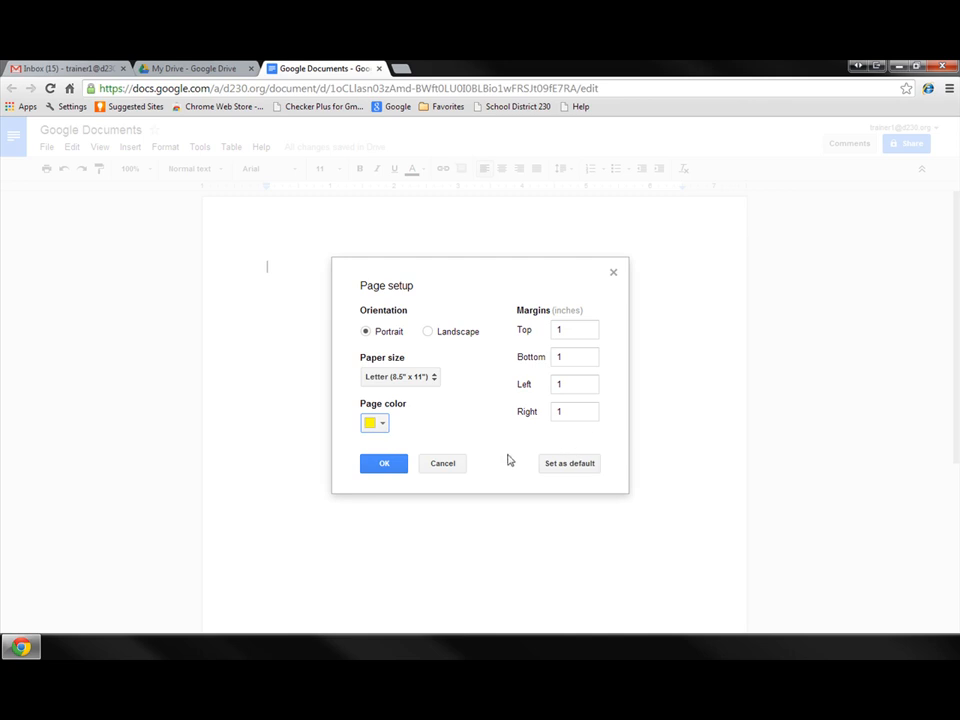
{"action": "left_click", "coordinate": [385, 463]}
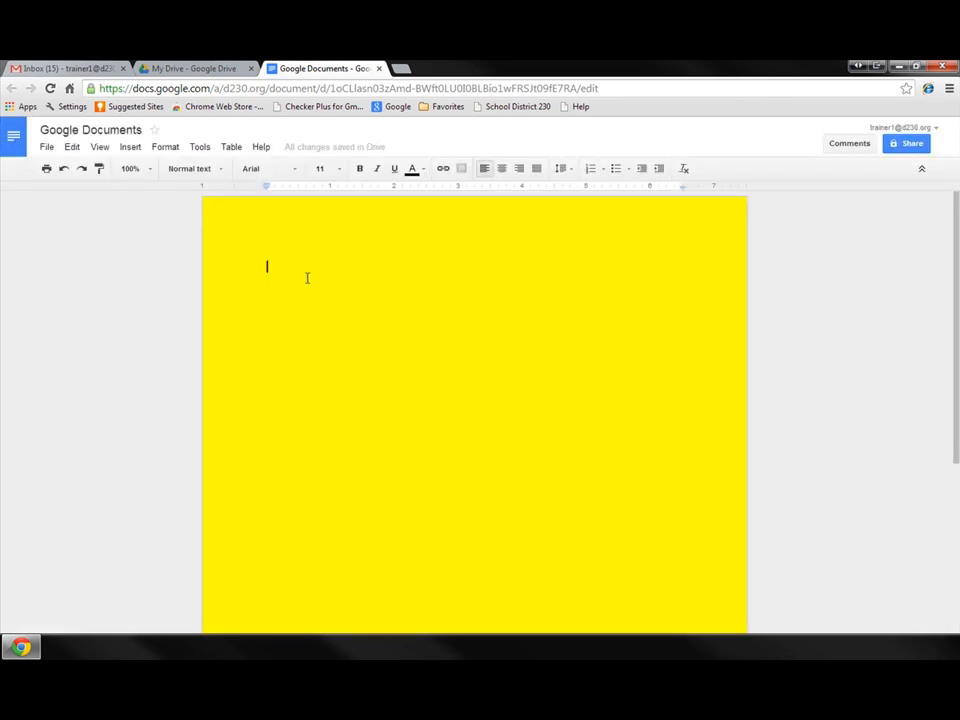
{"action": "left_click", "coordinate": [64, 170]}
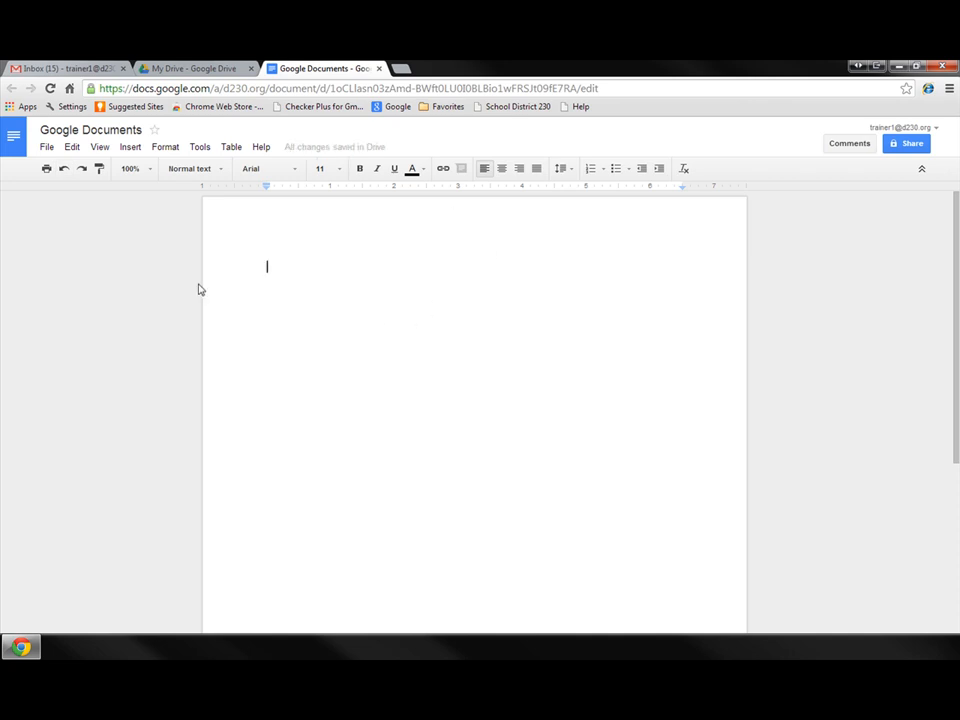
Show the equation toolbar and insert a new equation at the start of the document
{"action": "left_click", "coordinate": [73, 148]}
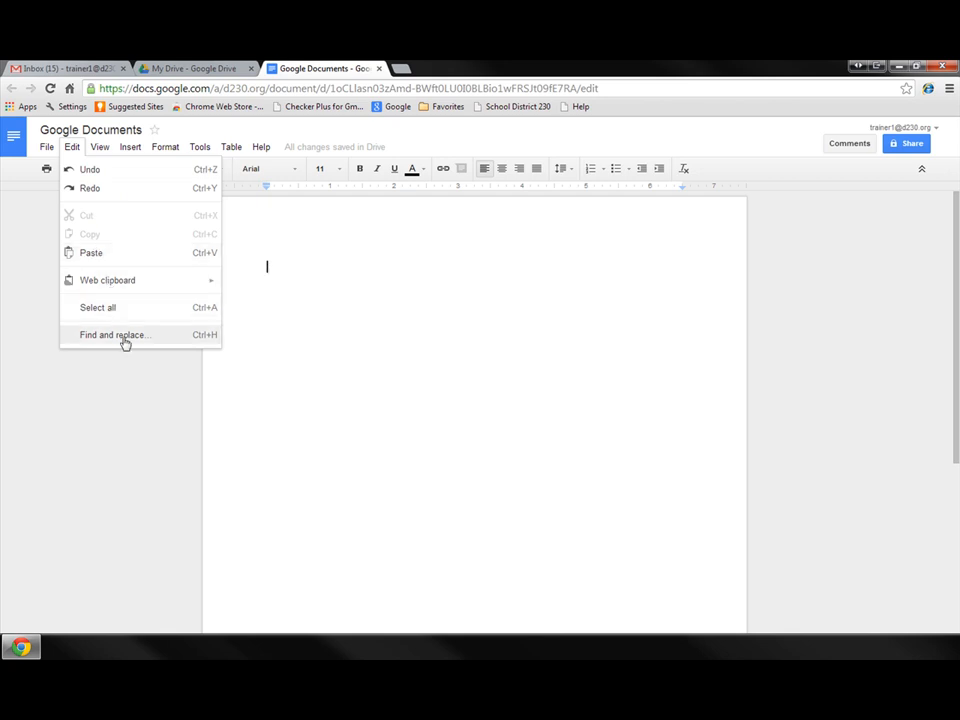
{"action": "left_click", "coordinate": [99, 147]}
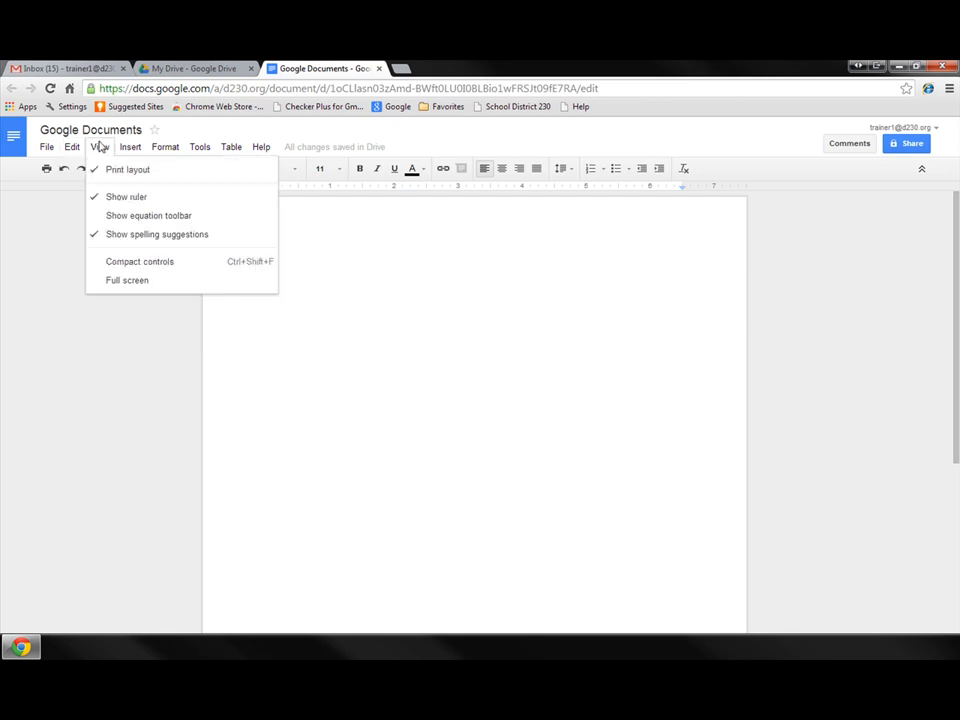
{"action": "left_click", "coordinate": [128, 216]}
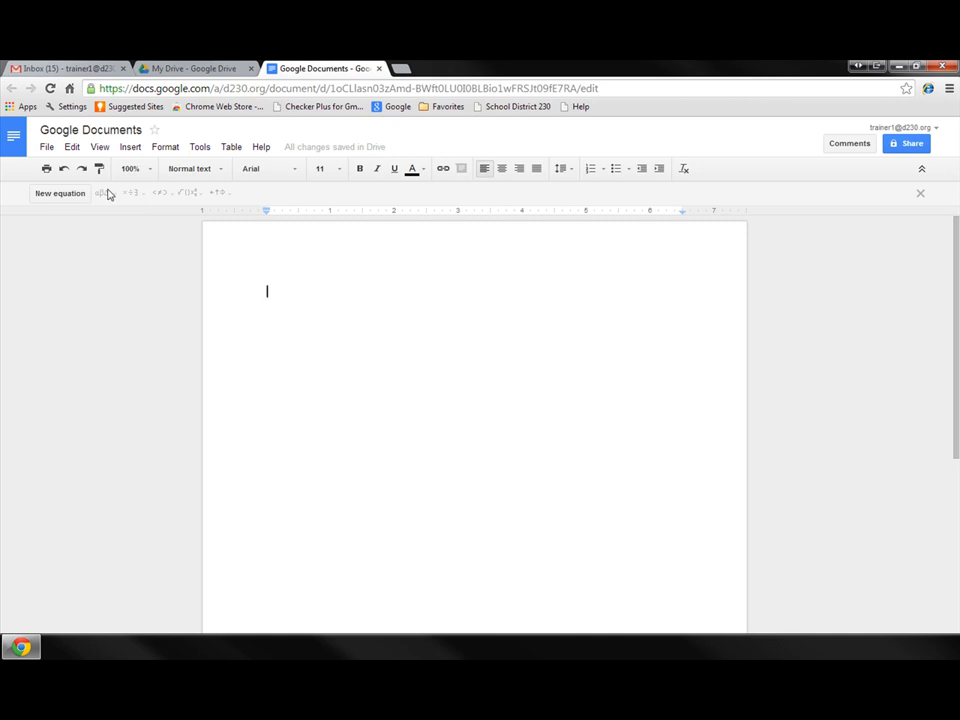
{"action": "left_click", "coordinate": [68, 196]}
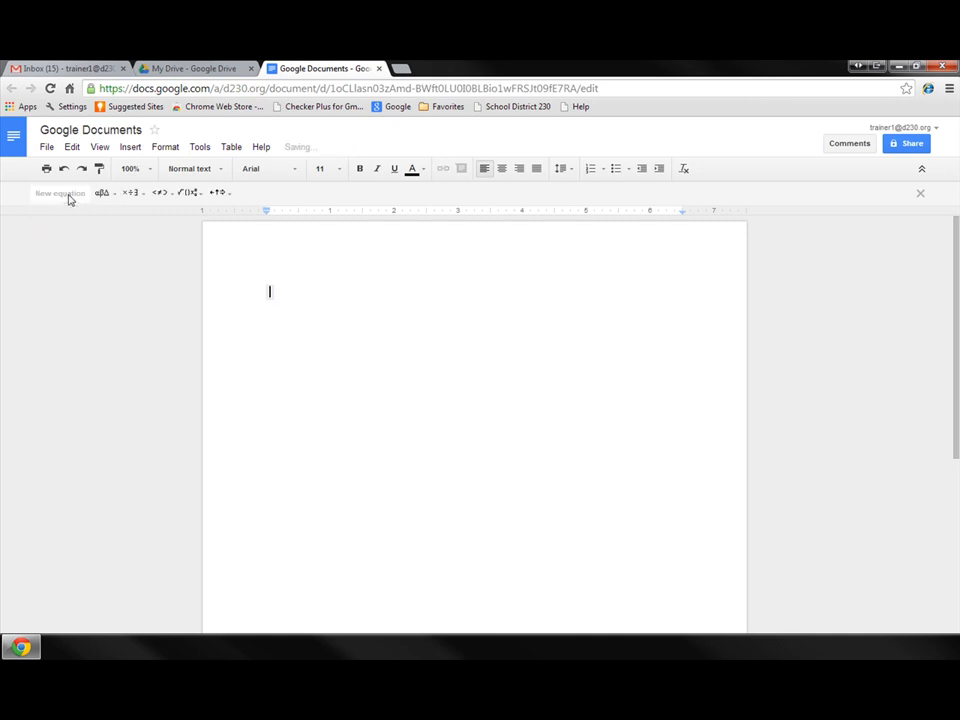
Look through the equation symbol sets, including Greek letters, operators and arrows, leave the equation and hide the equation toolbar
{"action": "left_click", "coordinate": [102, 194]}
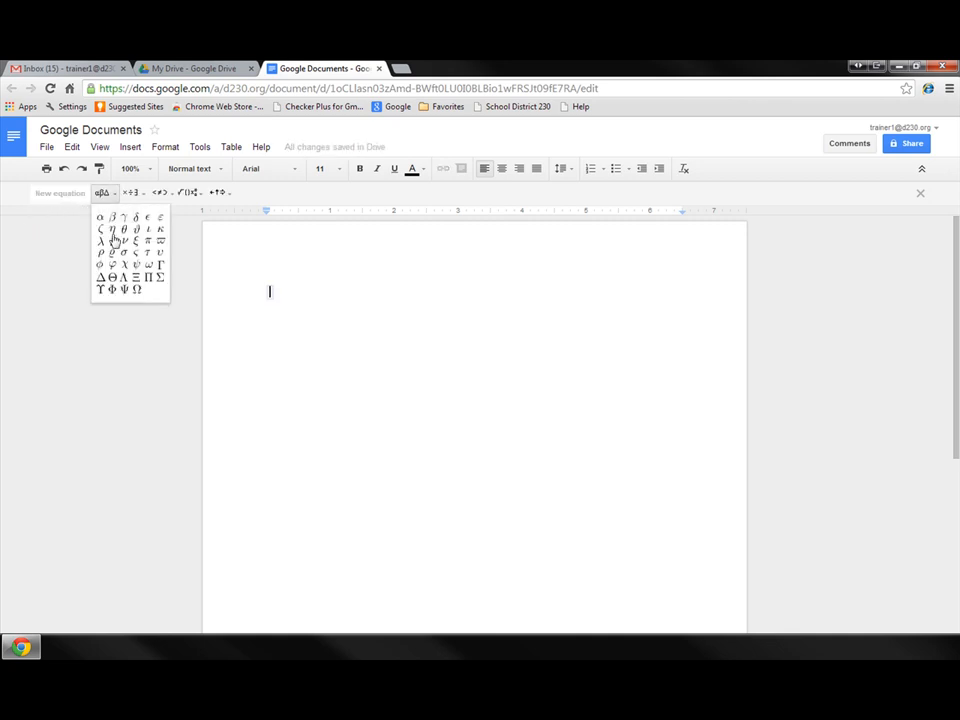
{"action": "left_click", "coordinate": [128, 195]}
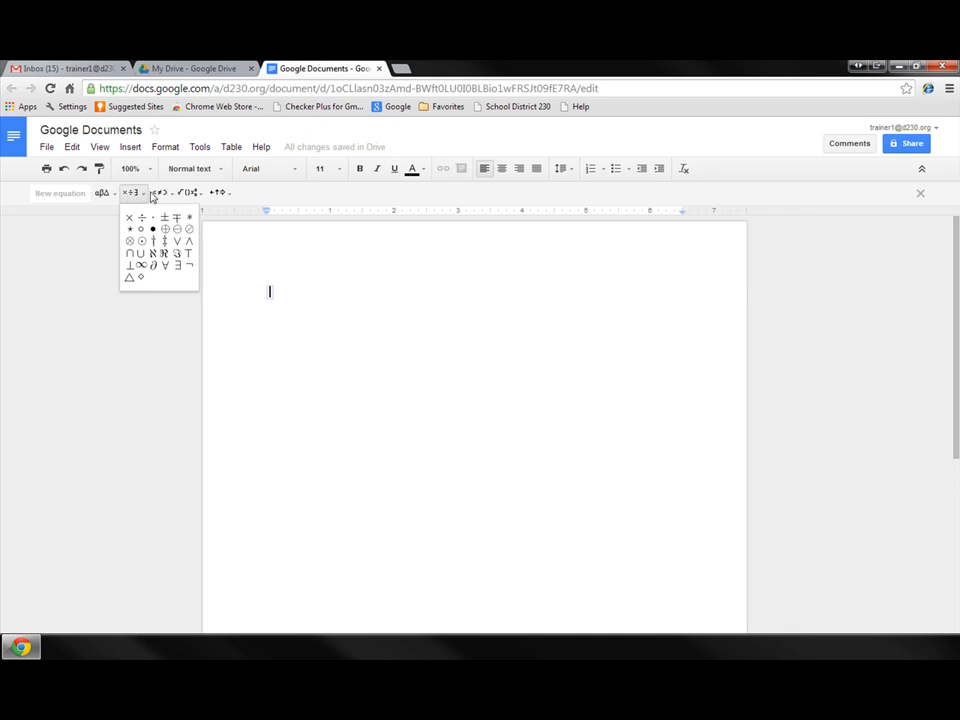
{"action": "left_click", "coordinate": [190, 194]}
{"action": "left_click", "coordinate": [219, 194]}
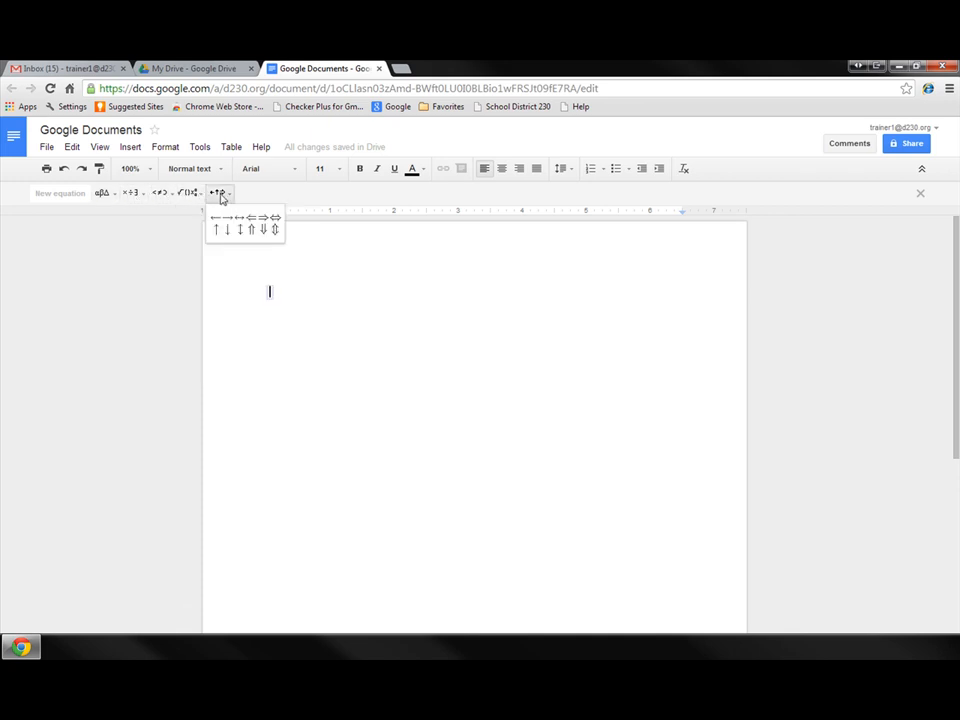
{"action": "left_click", "coordinate": [153, 261]}
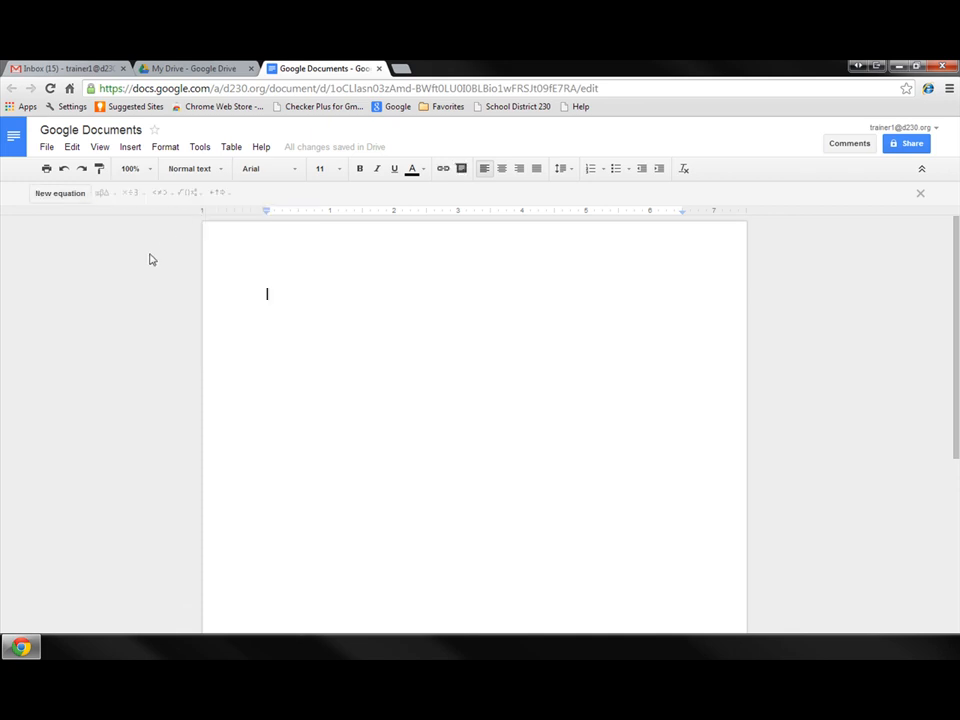
{"action": "left_click", "coordinate": [100, 147]}
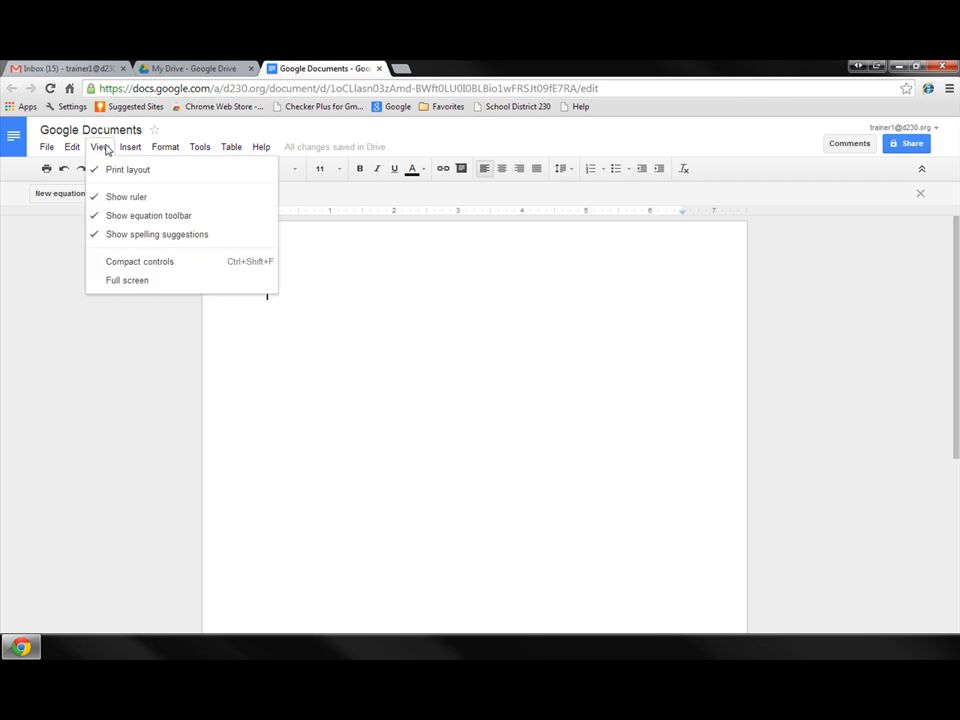
{"action": "left_click", "coordinate": [137, 223]}
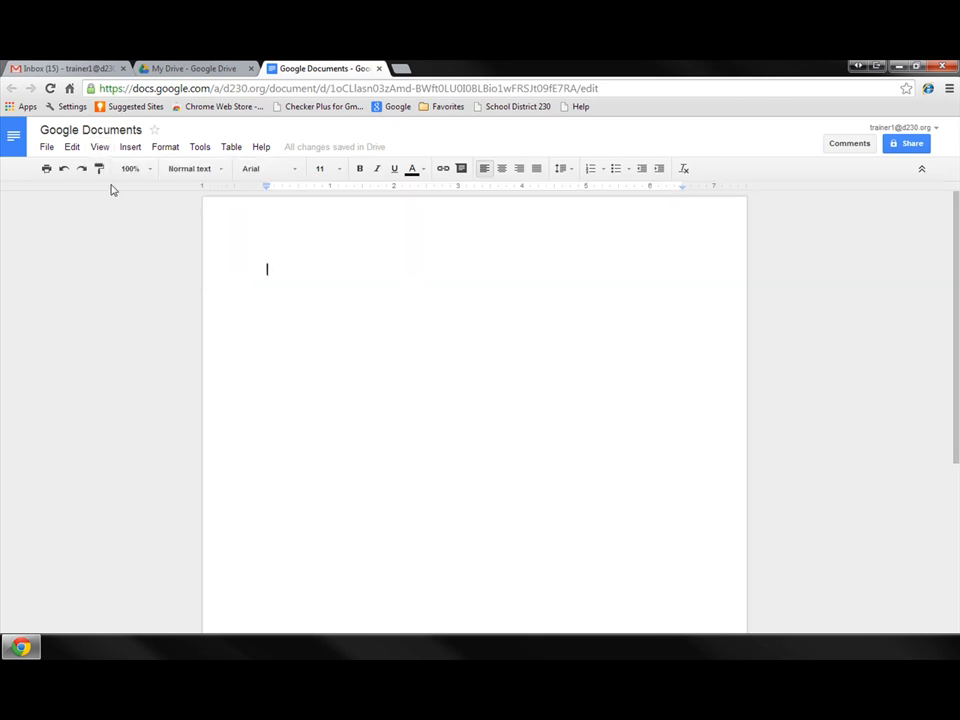
Browse the arrow symbols among the insertable special characters and leave without inserting any
{"action": "left_click", "coordinate": [130, 147]}
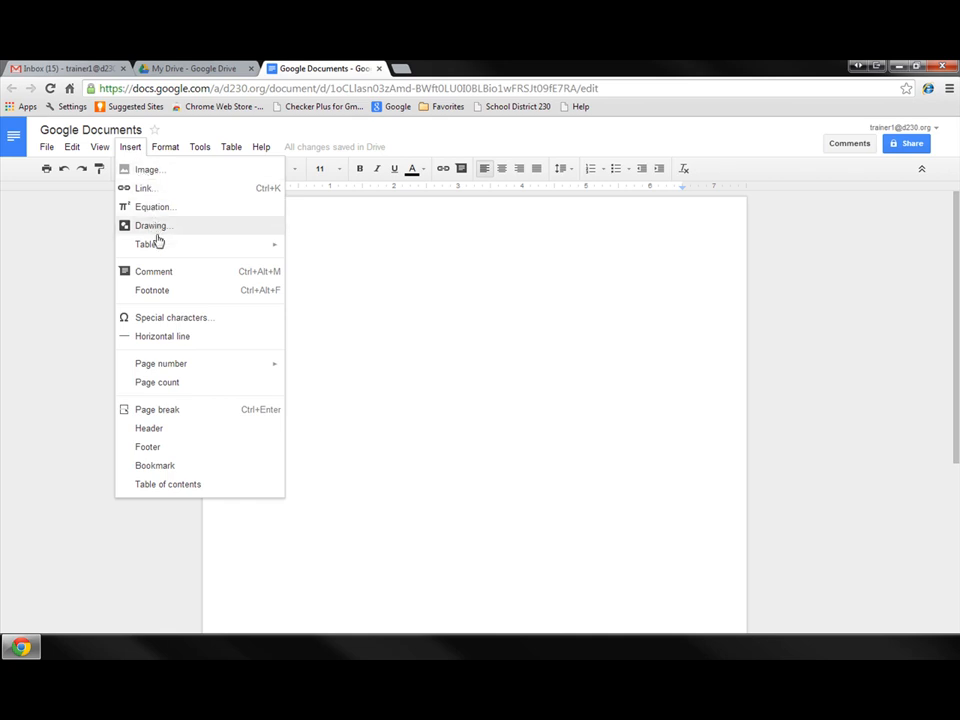
{"action": "mouse_move", "coordinate": [162, 248]}
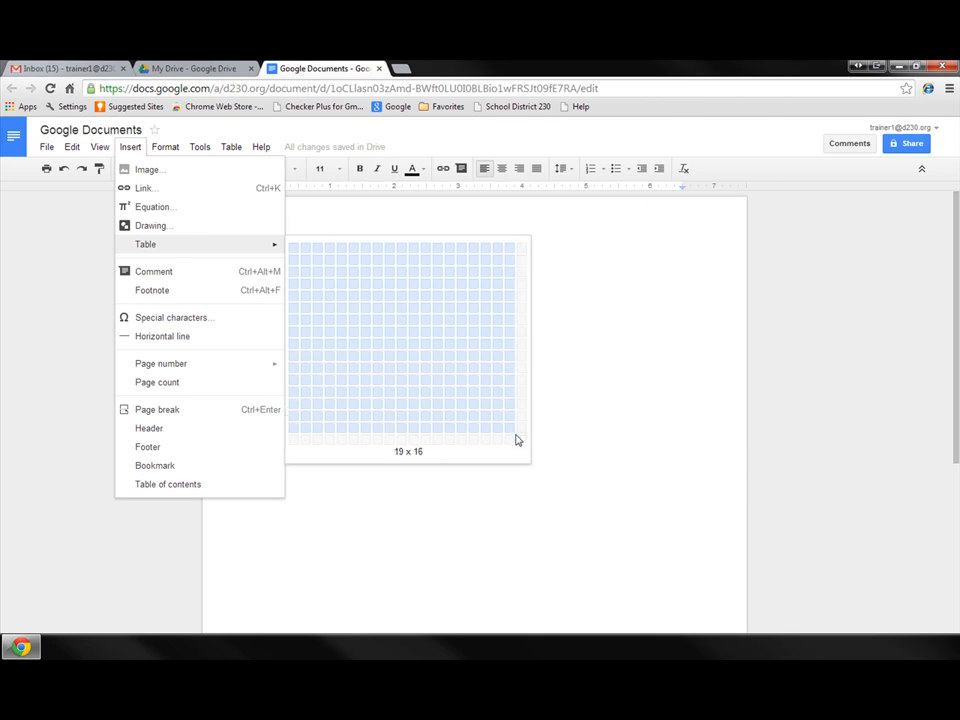
{"action": "left_click", "coordinate": [171, 318]}
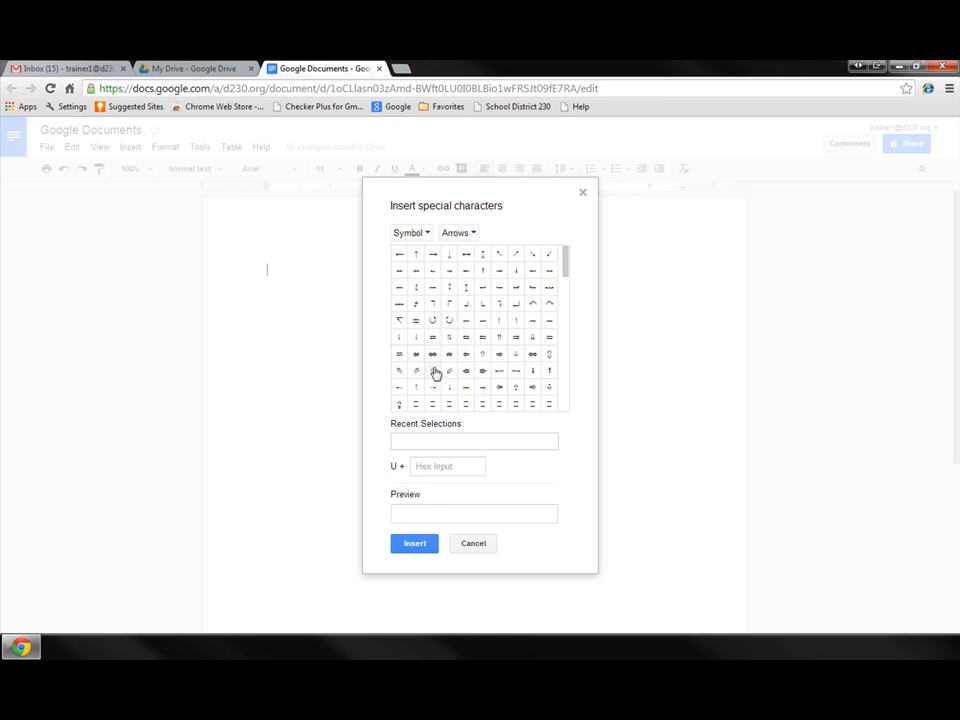
{"action": "mouse_move", "coordinate": [563, 261]}
{"action": "left_mouse_down"}
{"action": "mouse_move", "coordinate": [563, 345]}
{"action": "mouse_move", "coordinate": [555, 268]}
{"action": "left_mouse_up"}
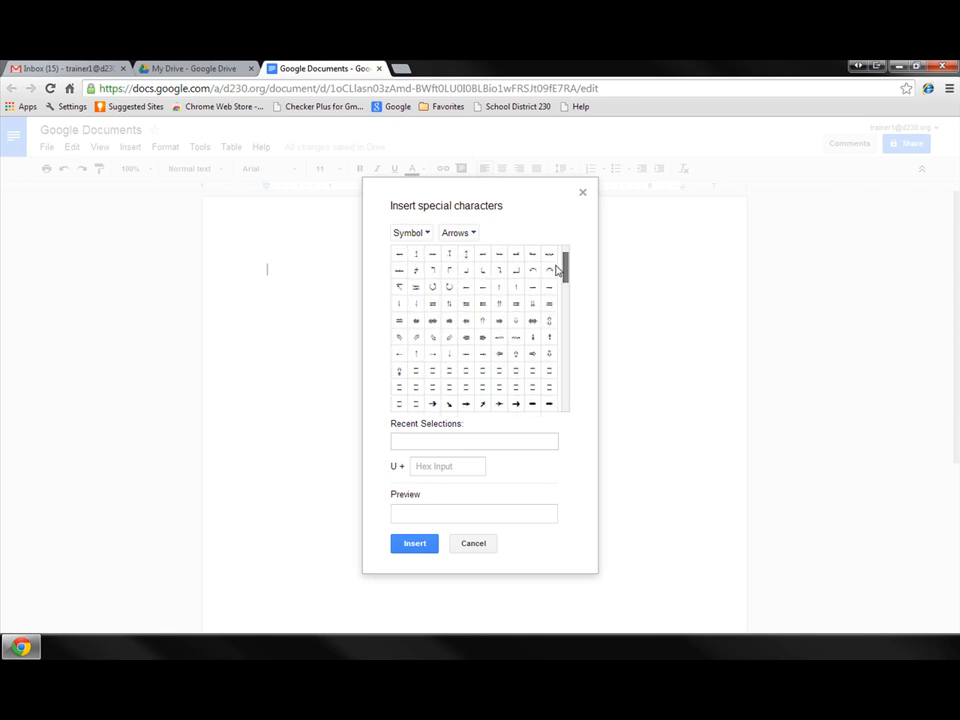
{"action": "left_click", "coordinate": [467, 543]}
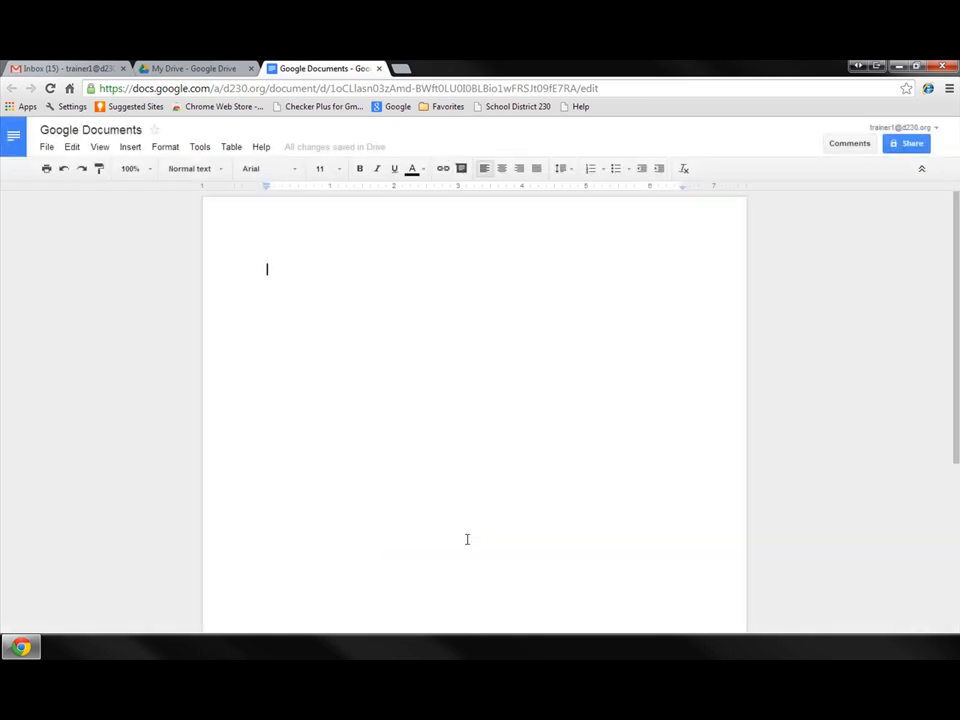
{"action": "left_click", "coordinate": [134, 148]}
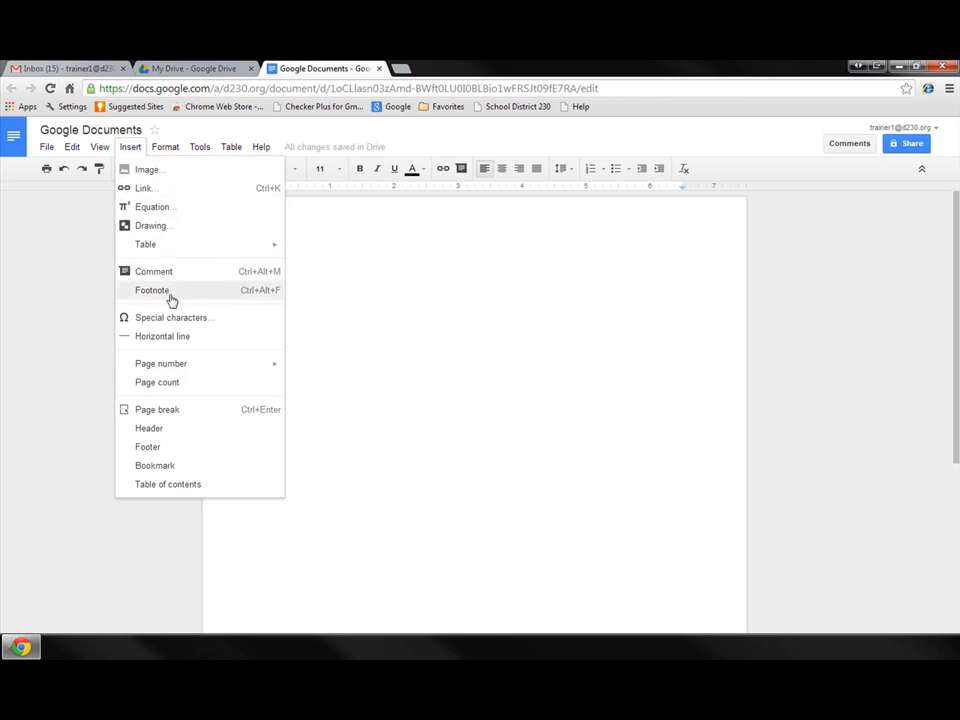
{"action": "mouse_move", "coordinate": [196, 367]}
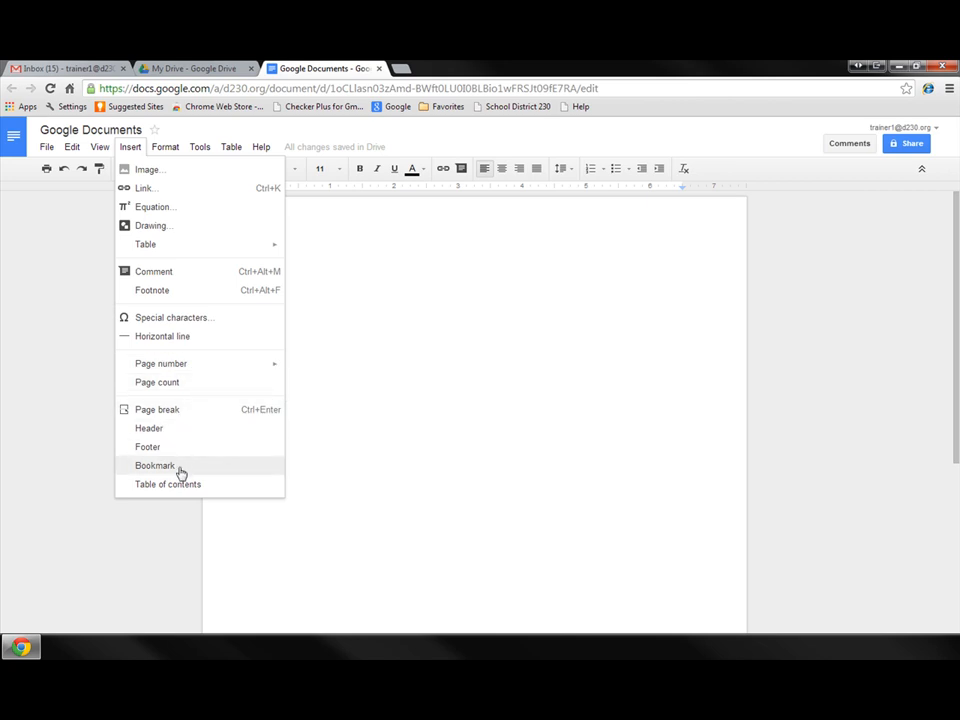
{"action": "mouse_move", "coordinate": [168, 150]}
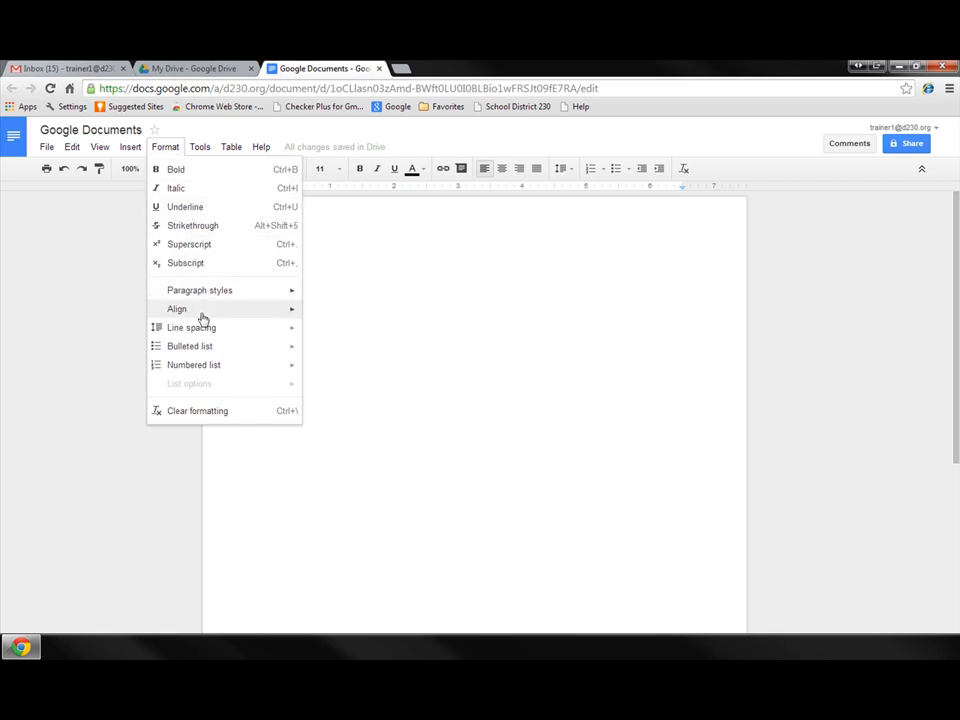
{"action": "mouse_move", "coordinate": [199, 147]}
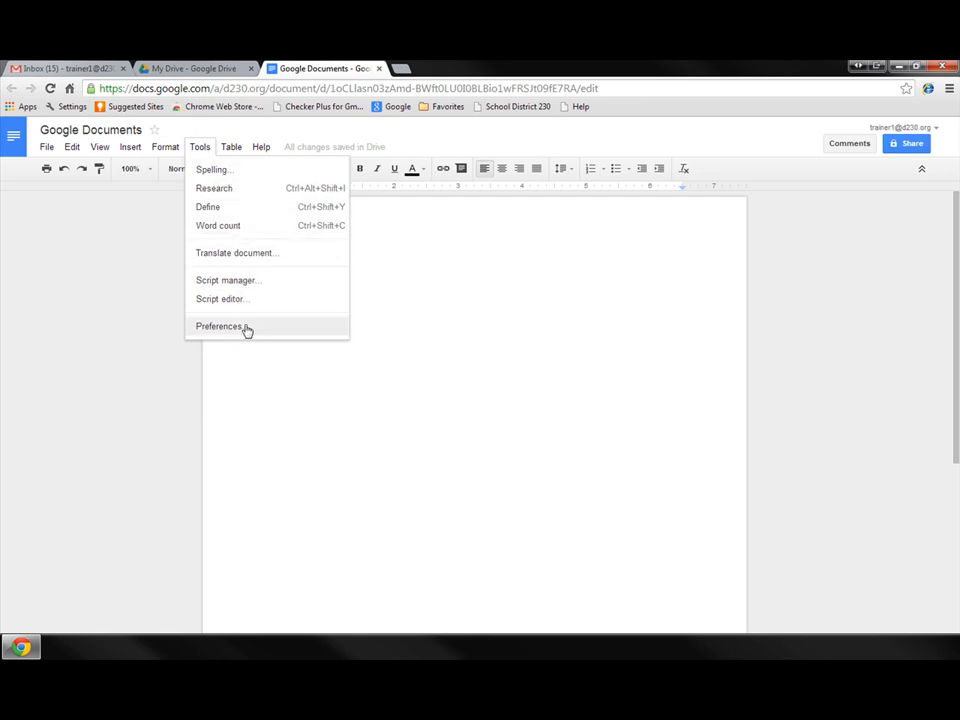
{"action": "mouse_move", "coordinate": [230, 146]}
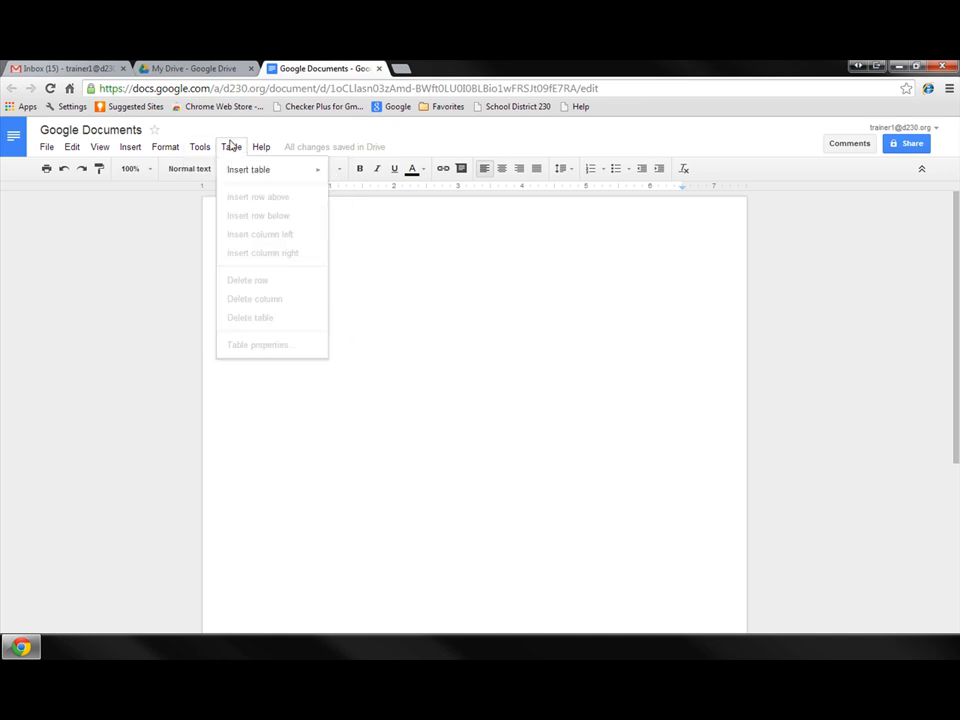
Insert a table with five columns and four rows, check its table properties and leave them unchanged
{"action": "mouse_move", "coordinate": [240, 172]}
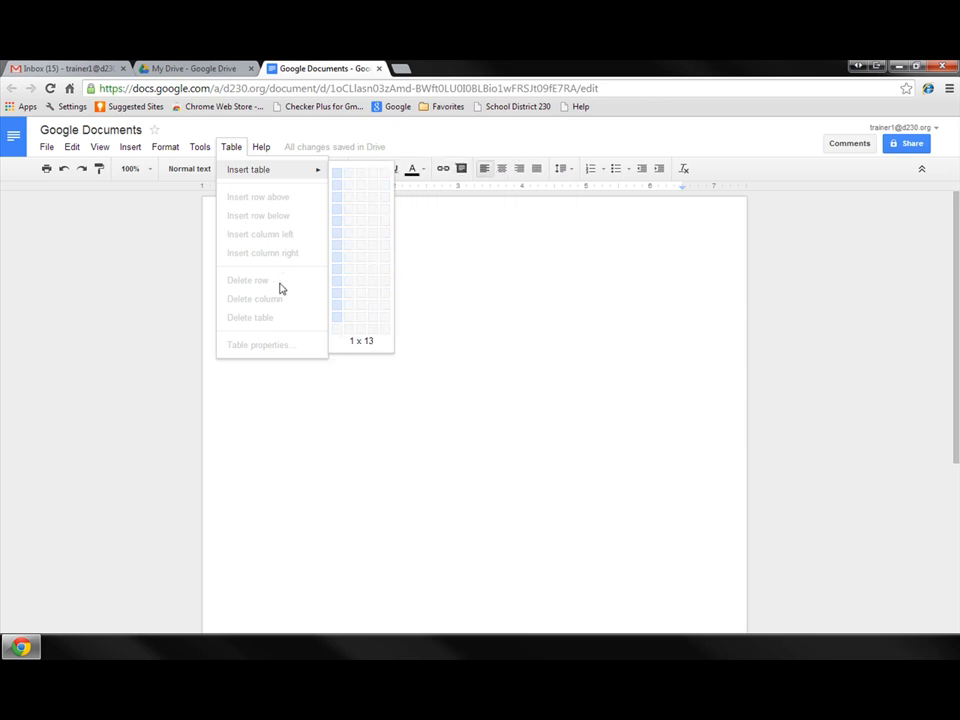
{"action": "left_click", "coordinate": [391, 207]}
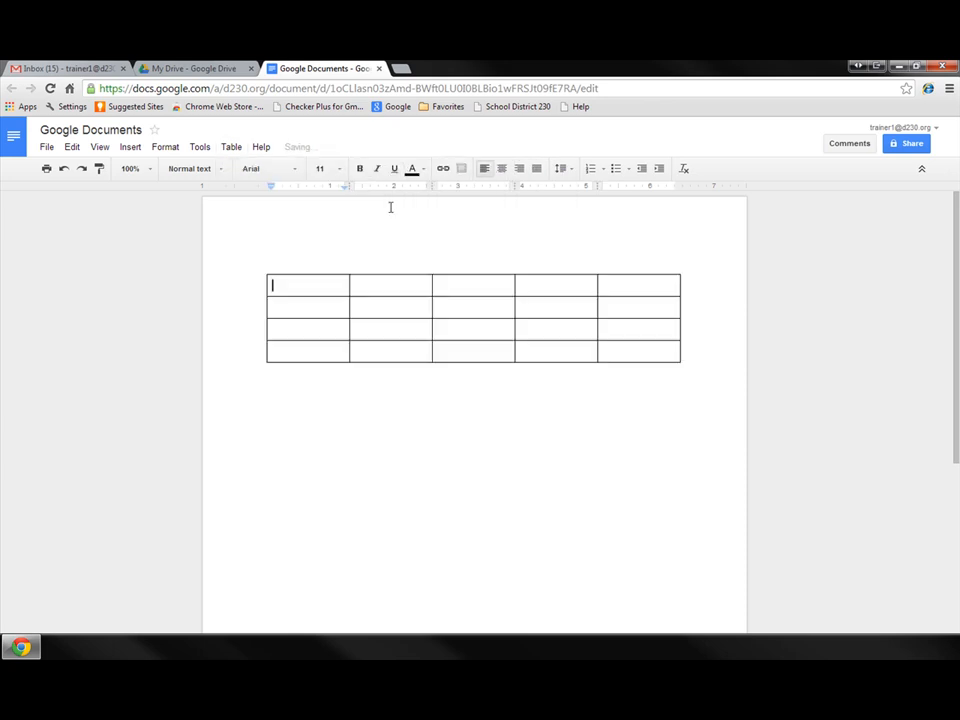
{"action": "left_click", "coordinate": [242, 148]}
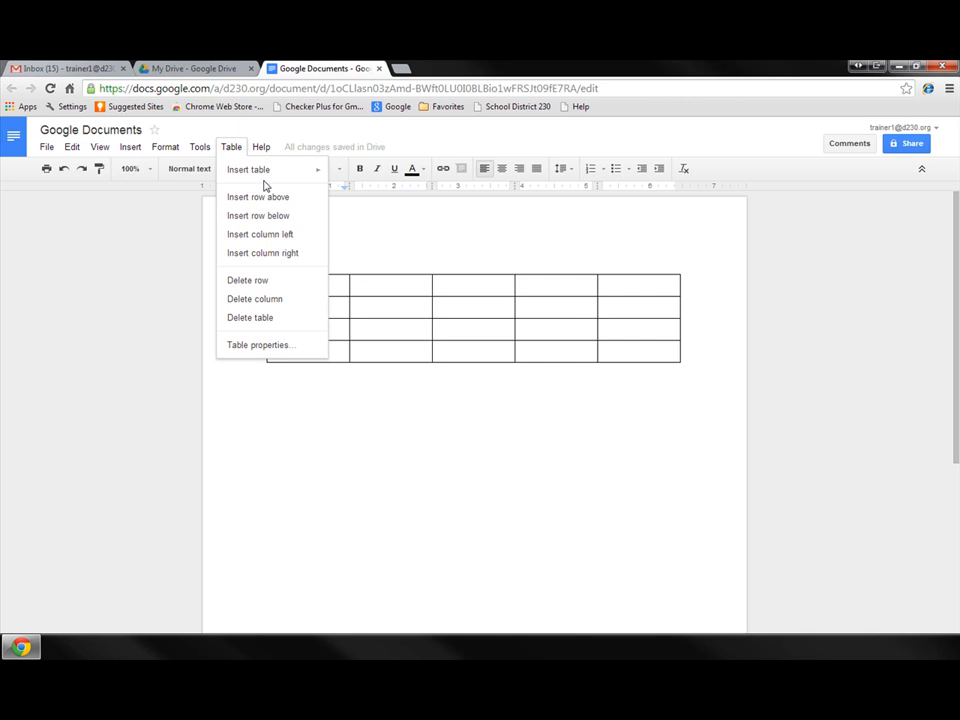
{"action": "left_click", "coordinate": [283, 346]}
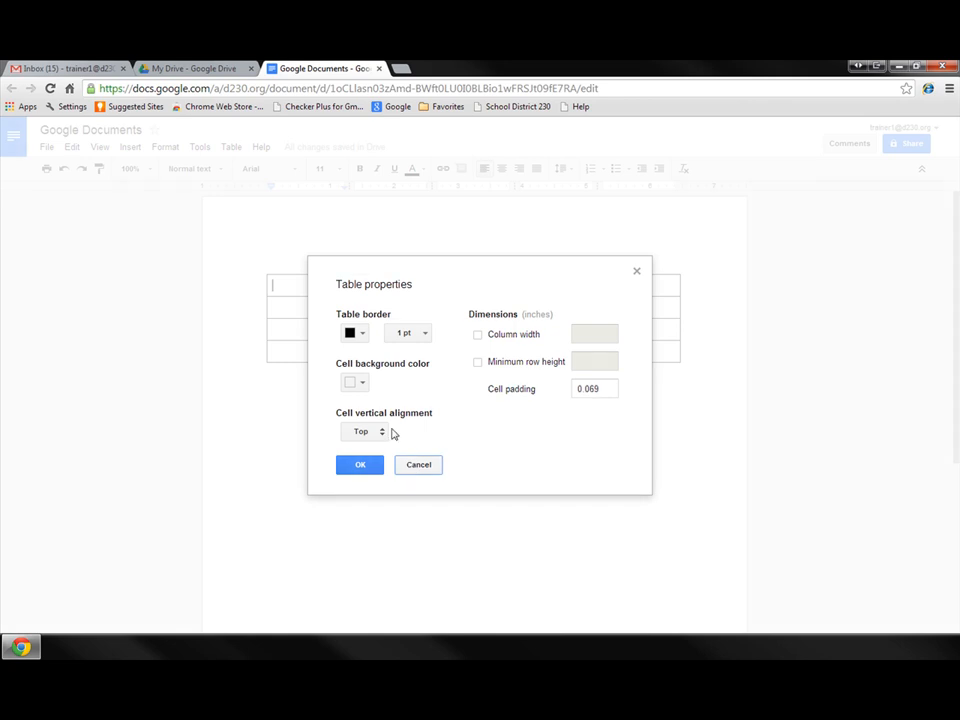
{"action": "left_click", "coordinate": [410, 462]}
Look over the help options and undo the table insertion
{"action": "left_click", "coordinate": [261, 147]}
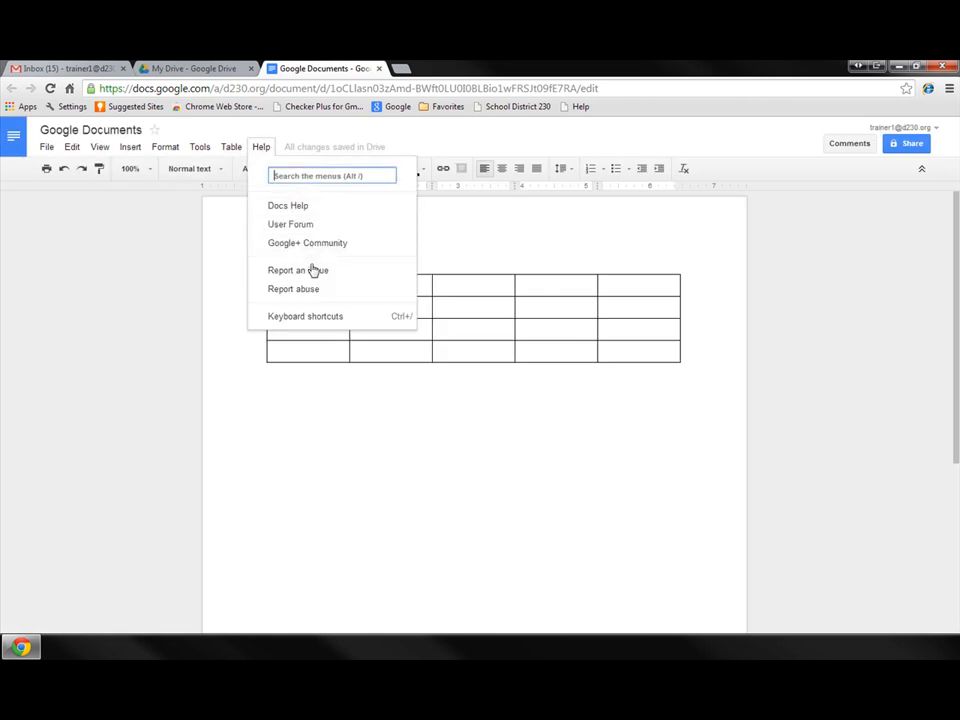
{"action": "left_click", "coordinate": [430, 127]}
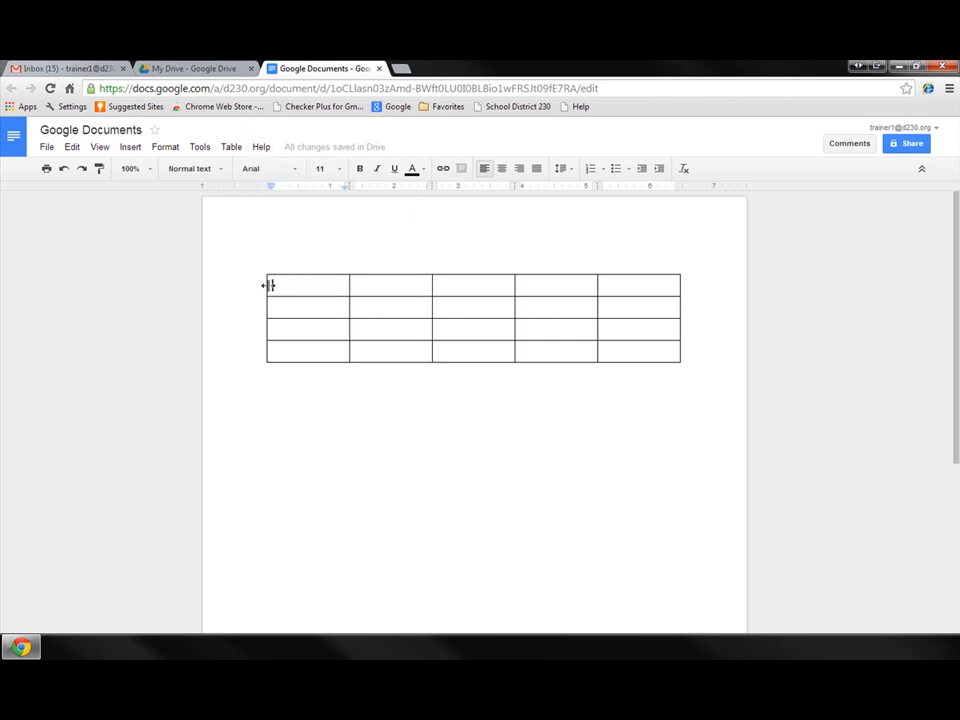
{"action": "left_click", "coordinate": [64, 170]}
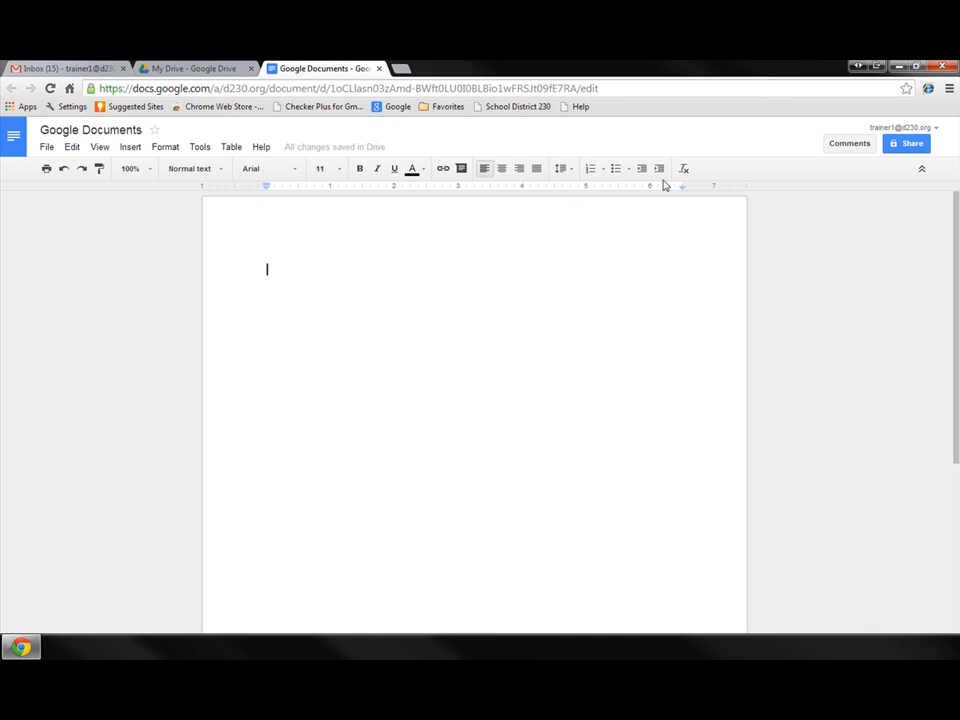
Enter "Happy Friday" on the document's first line, start a new line, and set the zoom to 125%
{"action": "type", "text": "Happy Friday"}
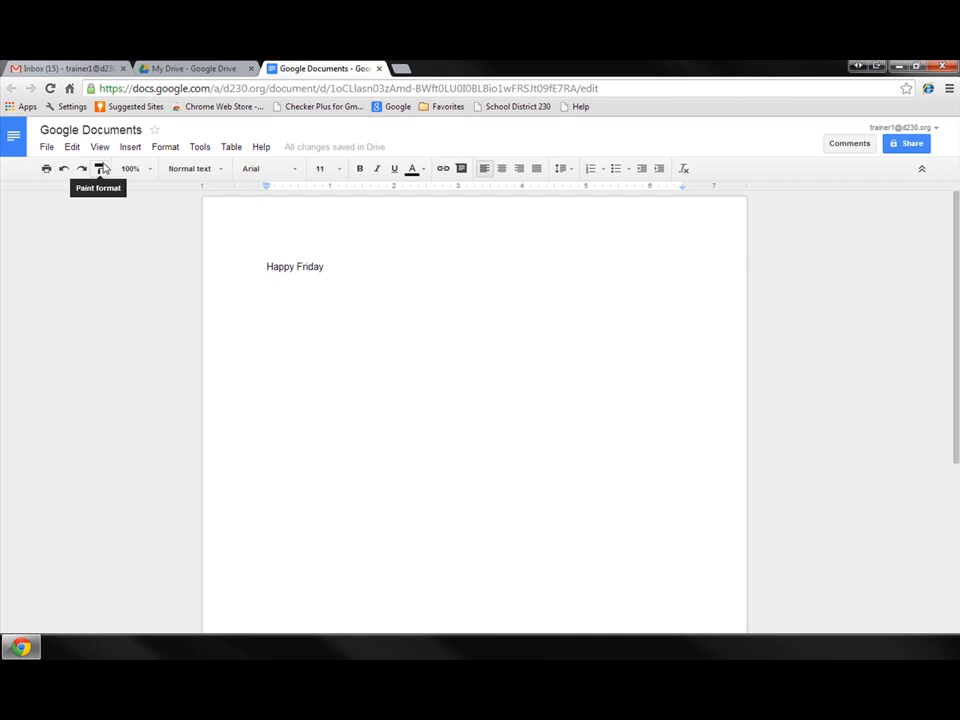
{"action": "left_click", "coordinate": [153, 169]}
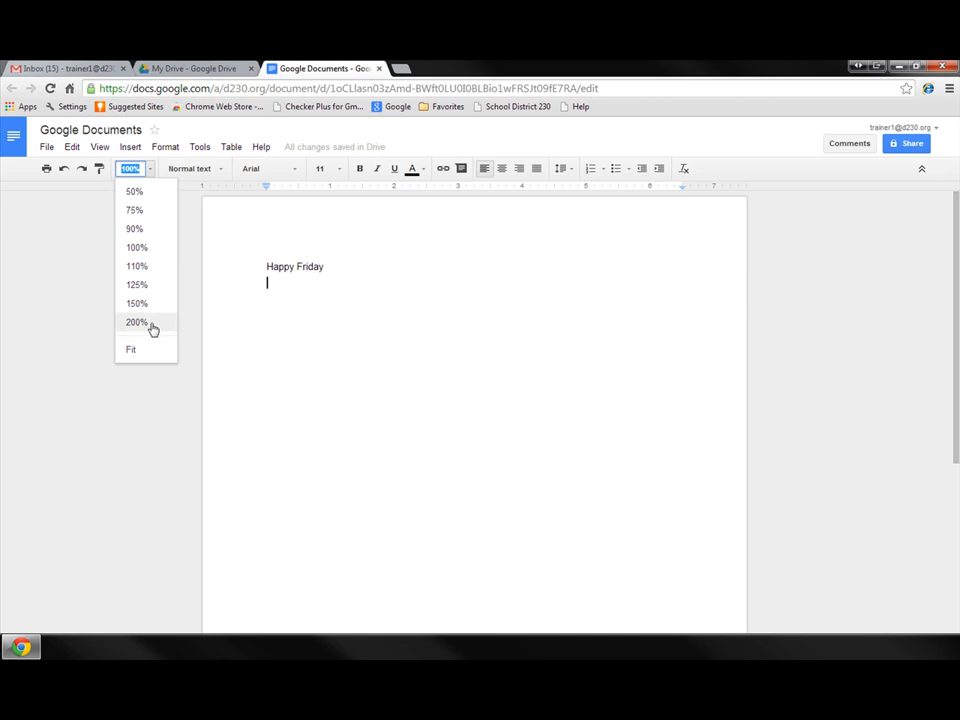
{"action": "left_click", "coordinate": [144, 285]}
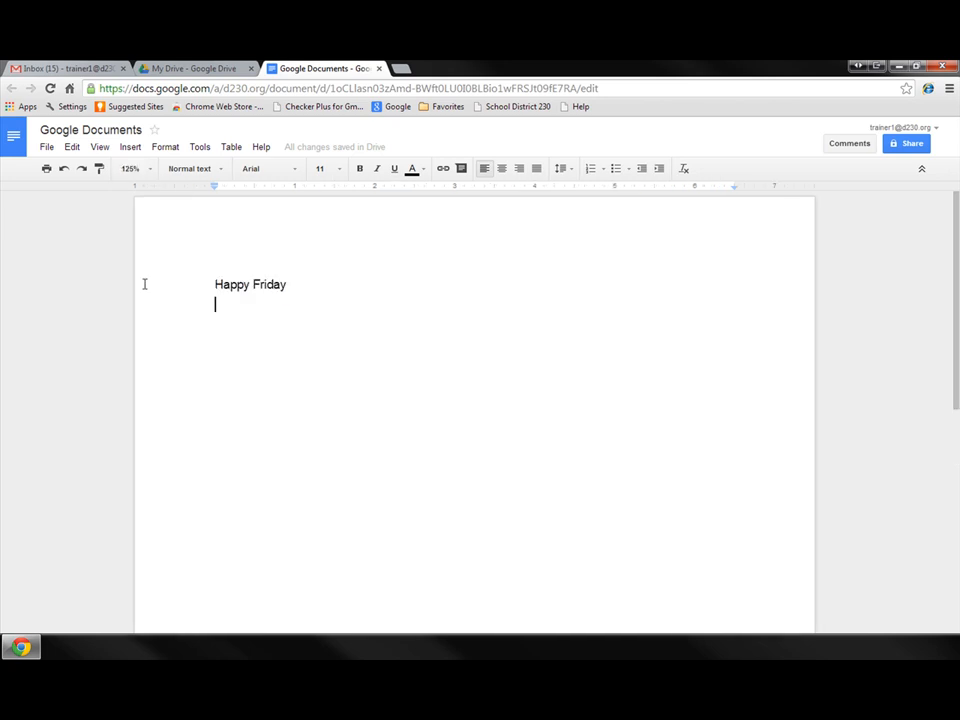
Apply the Title paragraph style to the empty second line and to the "Happy Friday" line
{"action": "left_click", "coordinate": [219, 169]}
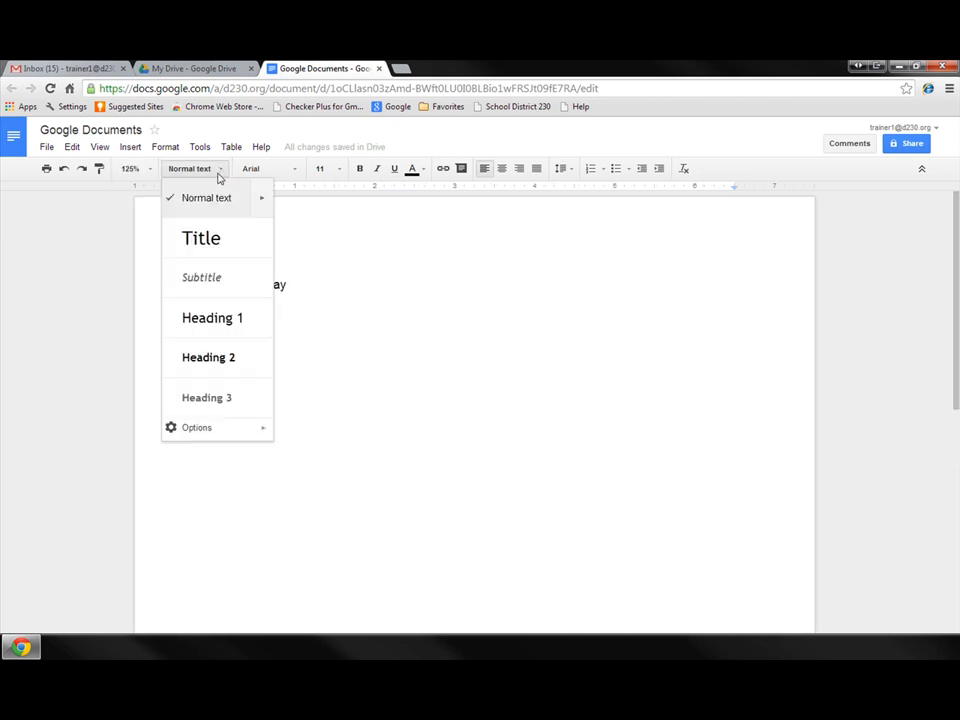
{"action": "left_click", "coordinate": [212, 239]}
{"action": "left_click_drag", "start_coordinate": [213, 287], "coordinate": [332, 283]}
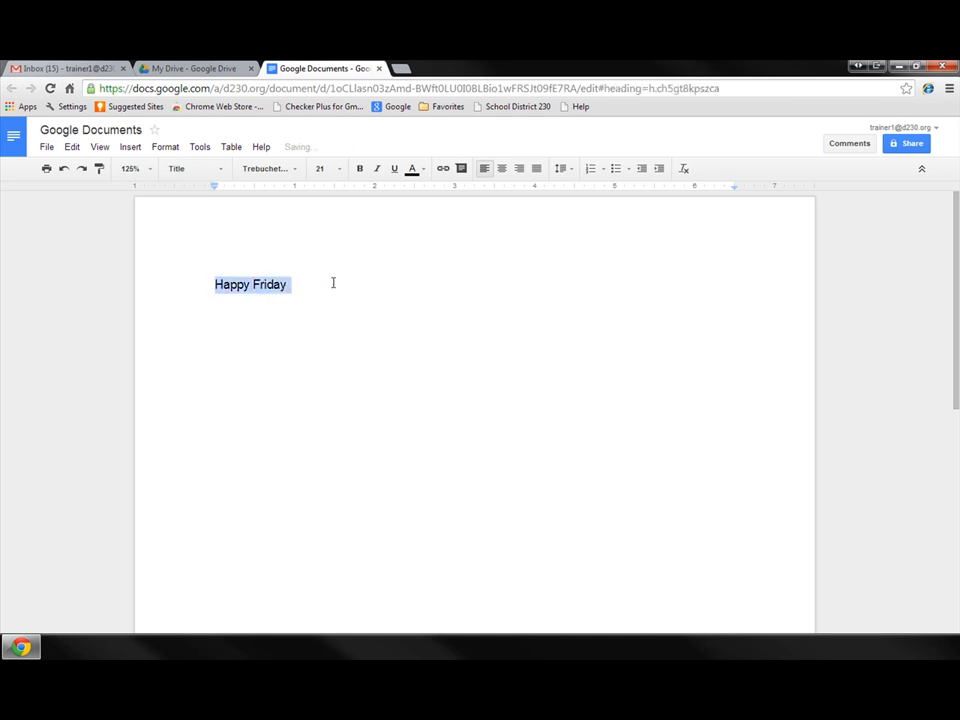
{"action": "left_click", "coordinate": [222, 172]}
{"action": "left_click", "coordinate": [204, 240]}
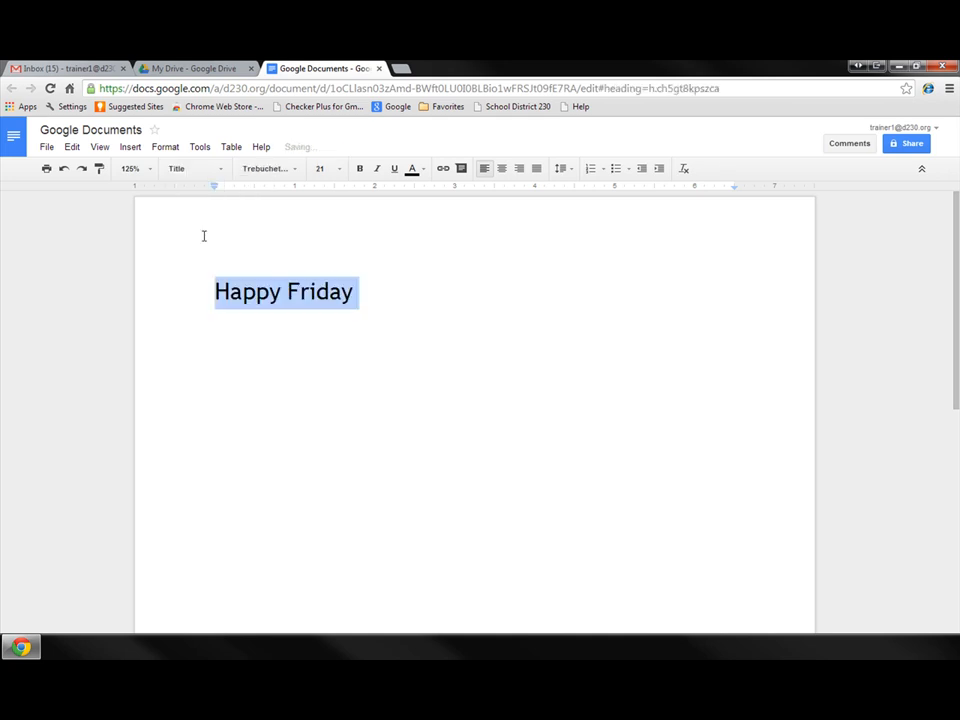
Try the Heading 3 style on "Happy Friday" and return the line to Normal text
{"action": "left_click", "coordinate": [221, 172]}
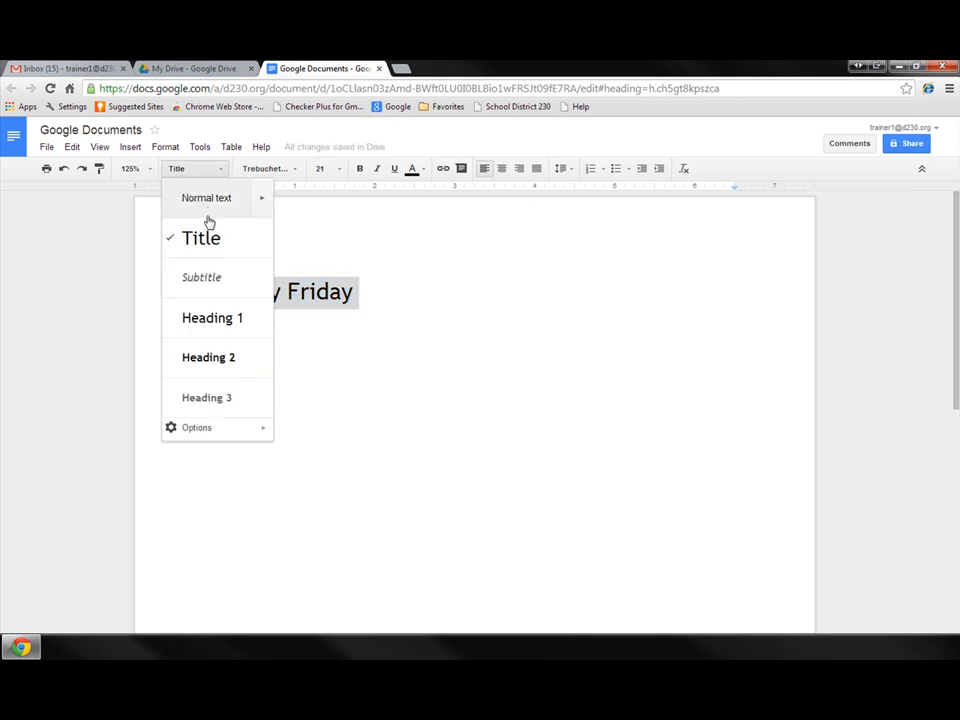
{"action": "left_click", "coordinate": [206, 400]}
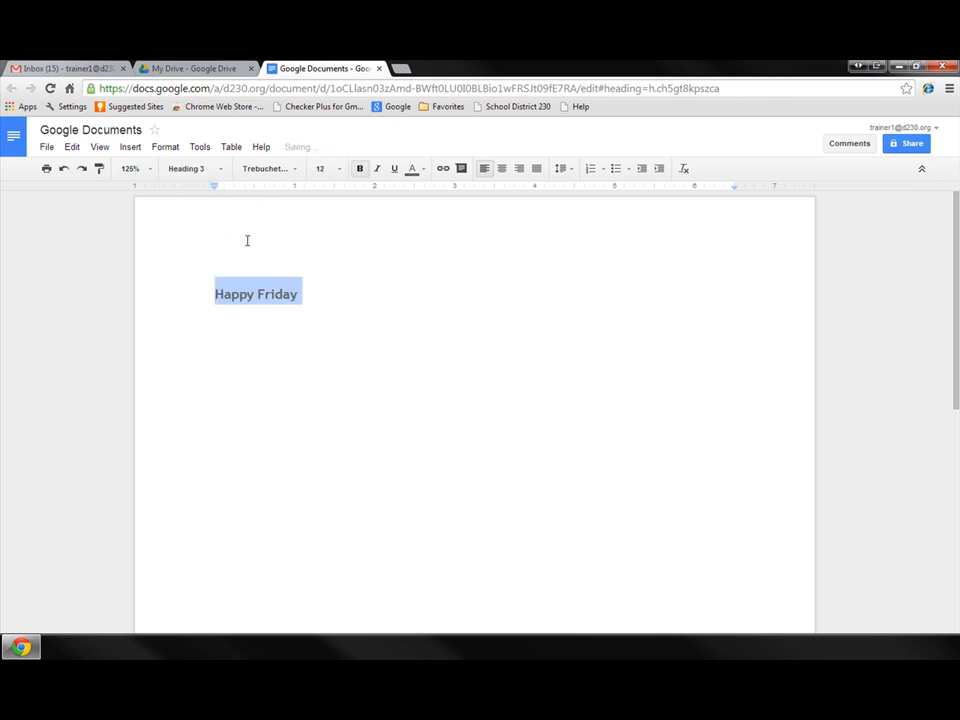
{"action": "left_click", "coordinate": [192, 169]}
{"action": "left_click", "coordinate": [214, 199]}
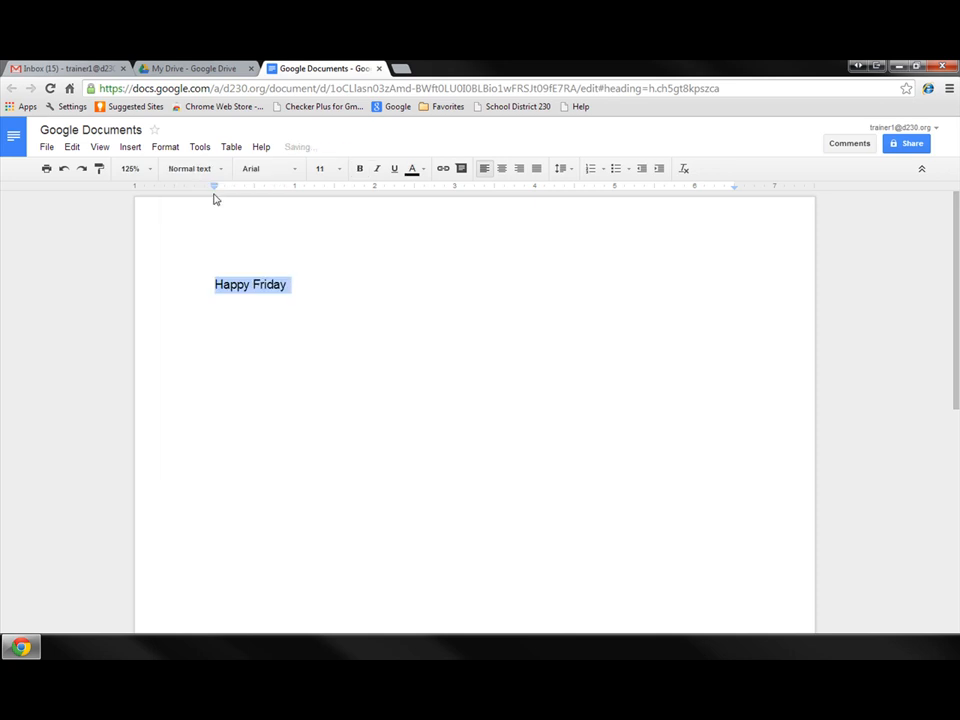
Look through the available fonts without changing the font, and set the "Happy Friday" font size to 12
{"action": "left_click", "coordinate": [296, 173]}
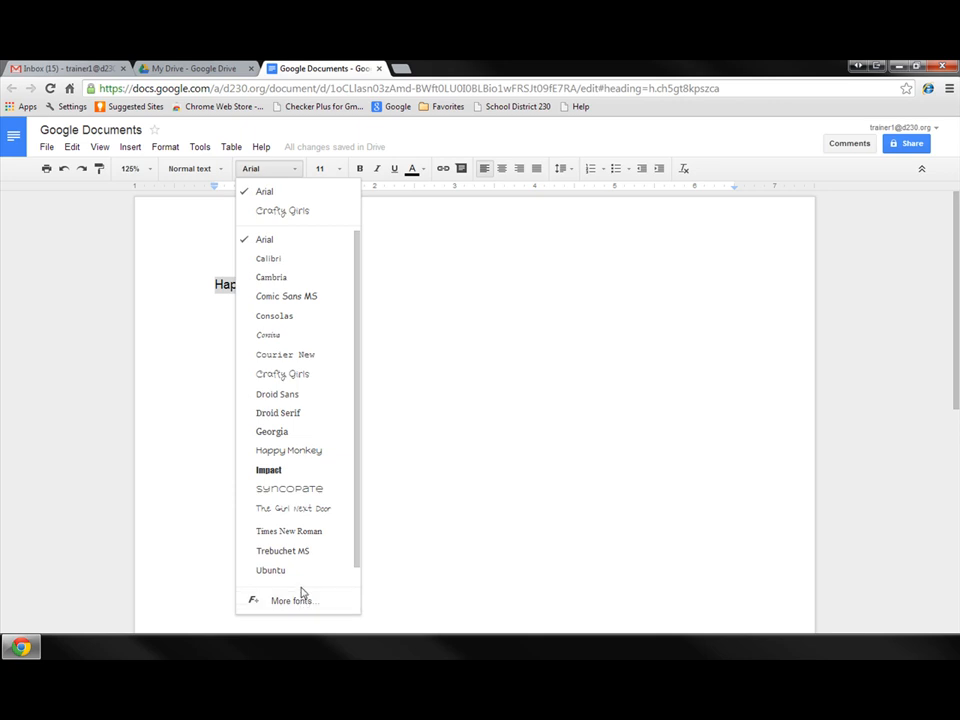
{"action": "left_click", "coordinate": [325, 167]}
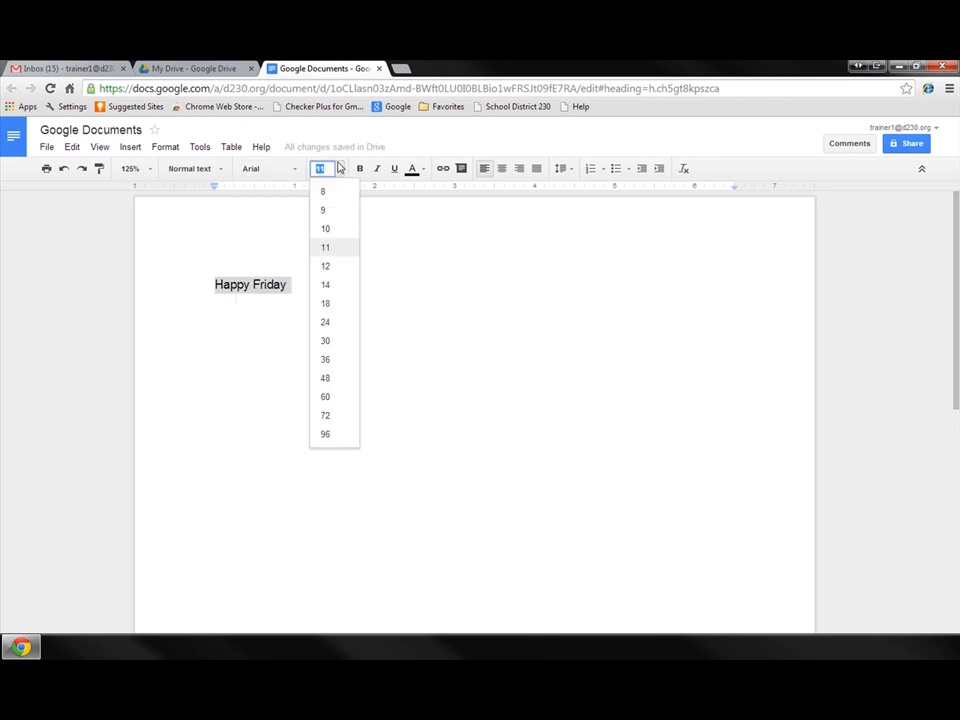
{"action": "left_click", "coordinate": [336, 262]}
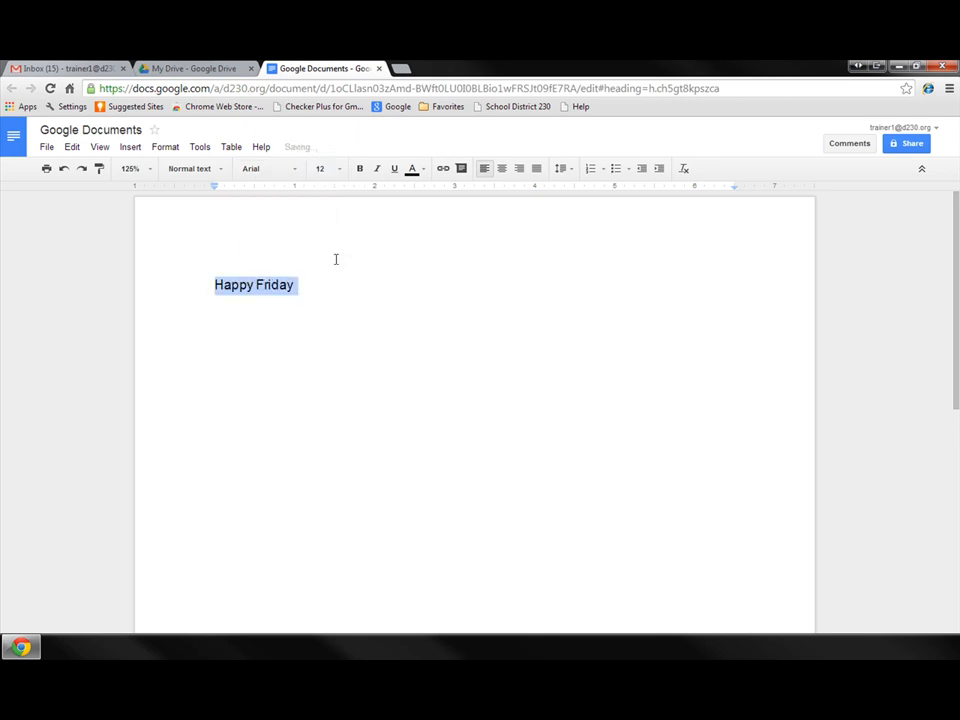
Make "Happy Friday" bold, italic and underlined, and color the text blue
{"action": "left_click", "coordinate": [362, 171]}
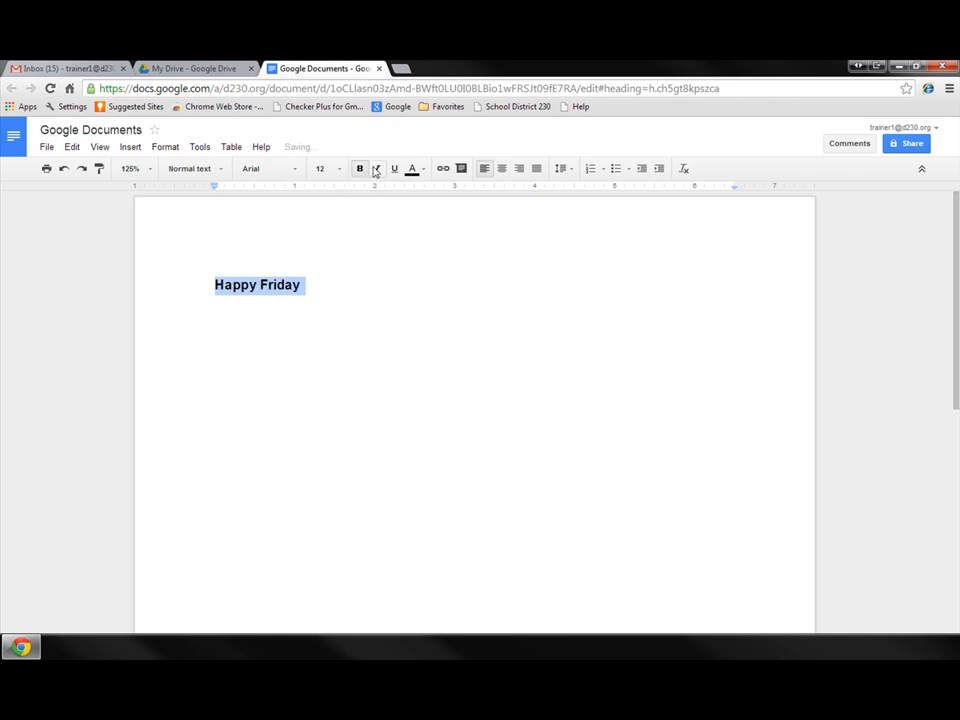
{"action": "left_click", "coordinate": [376, 170]}
{"action": "left_click", "coordinate": [396, 170]}
{"action": "left_click", "coordinate": [426, 170]}
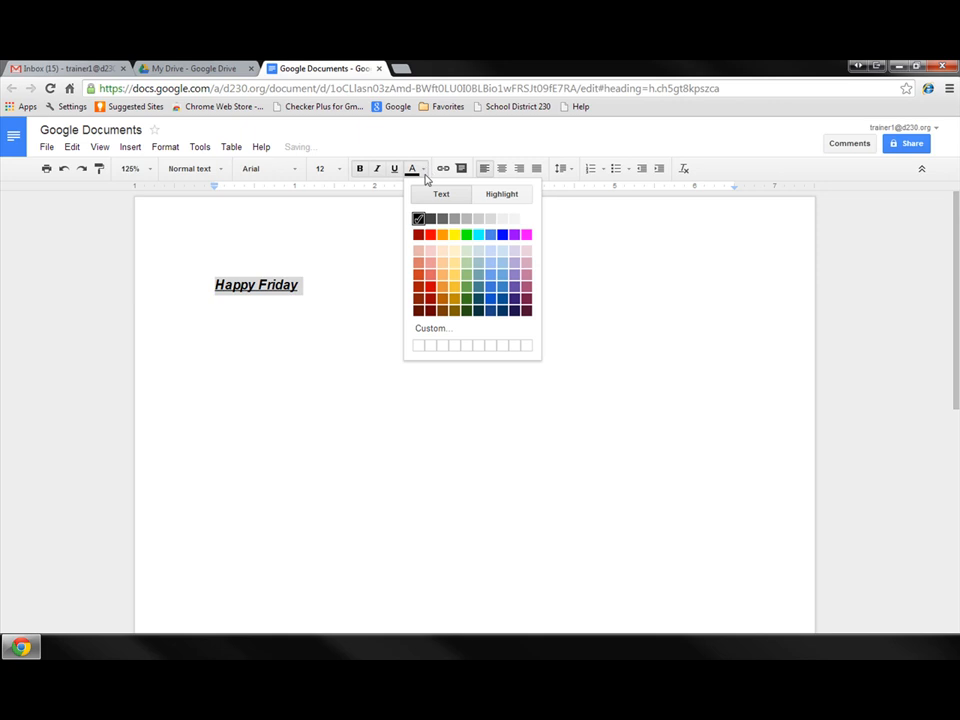
{"action": "left_click", "coordinate": [504, 235]}
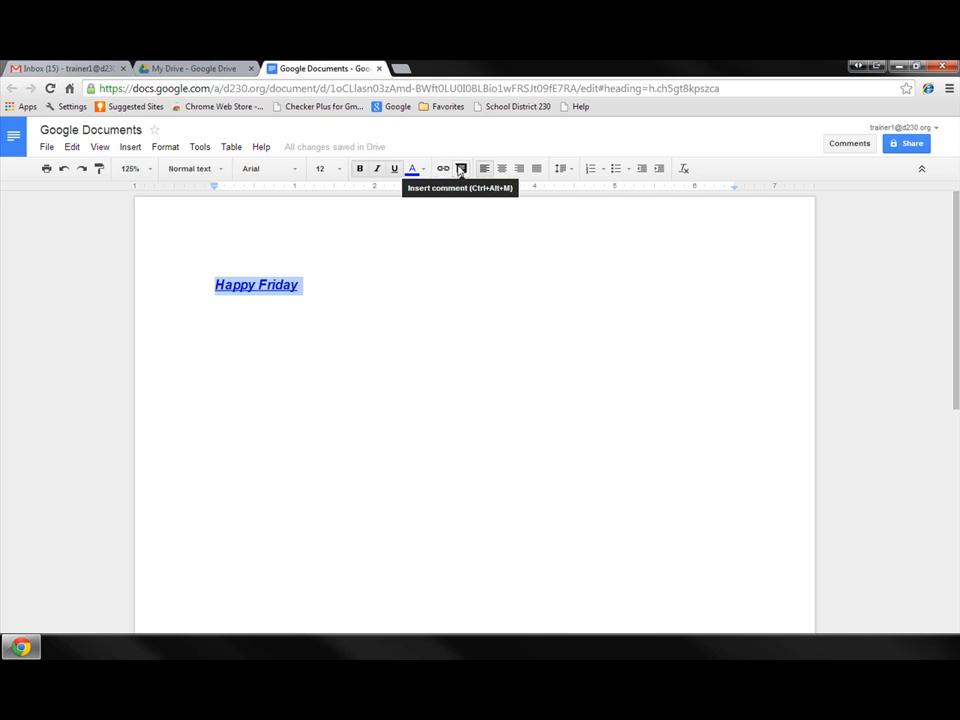
Add the comment "From Today - 11/8/13" to the "Happy Friday" text
{"action": "left_click", "coordinate": [461, 169]}
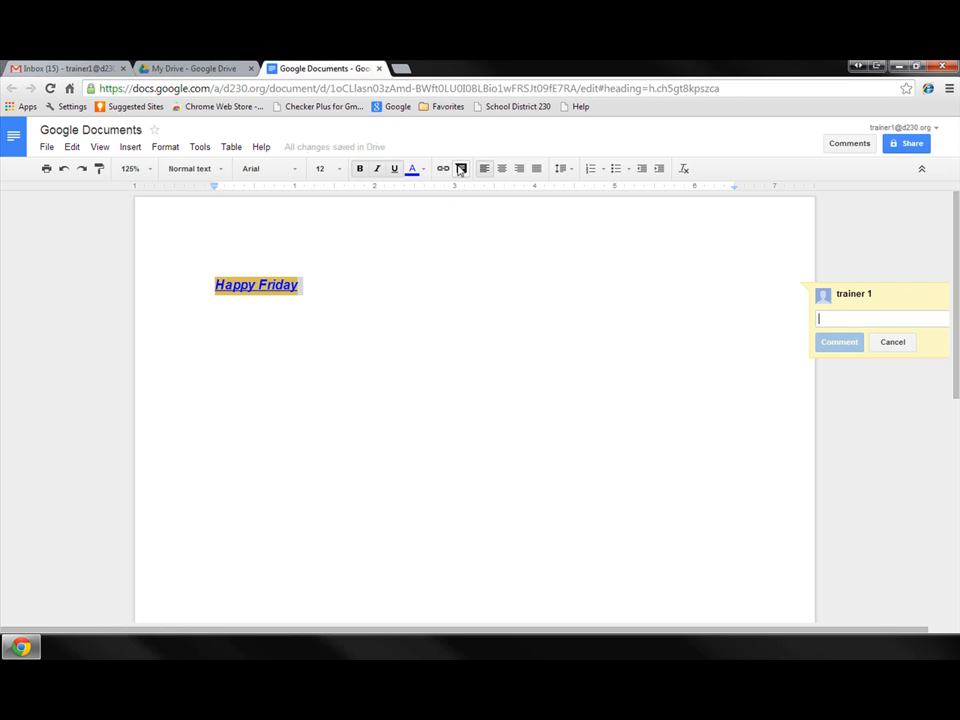
{"action": "type", "text": "From Today - 11/8/13"}
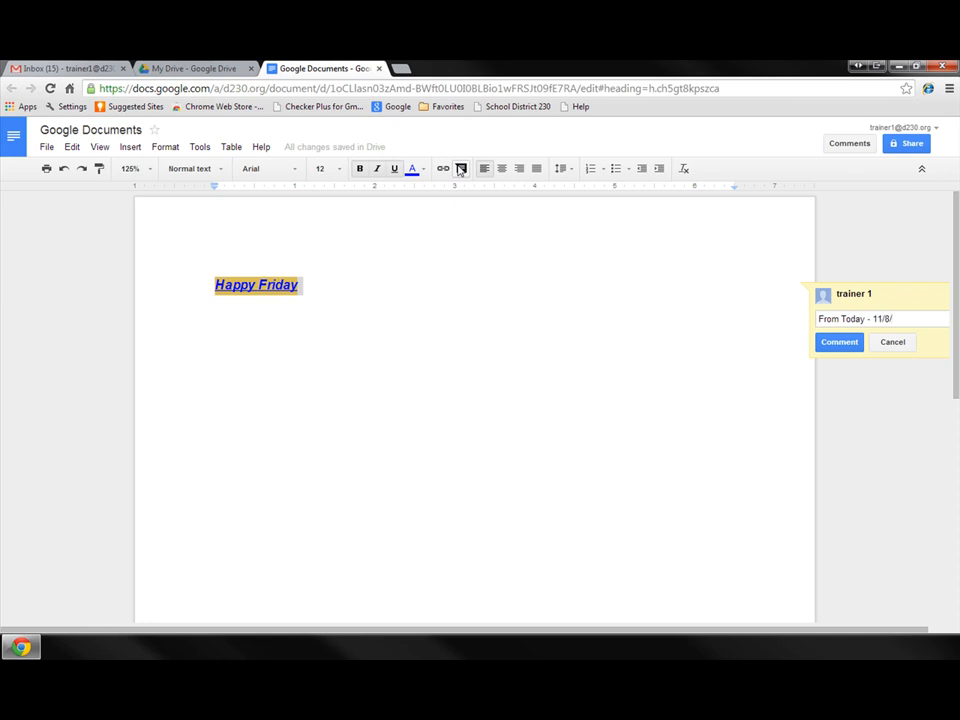
{"action": "left_click", "coordinate": [839, 343]}
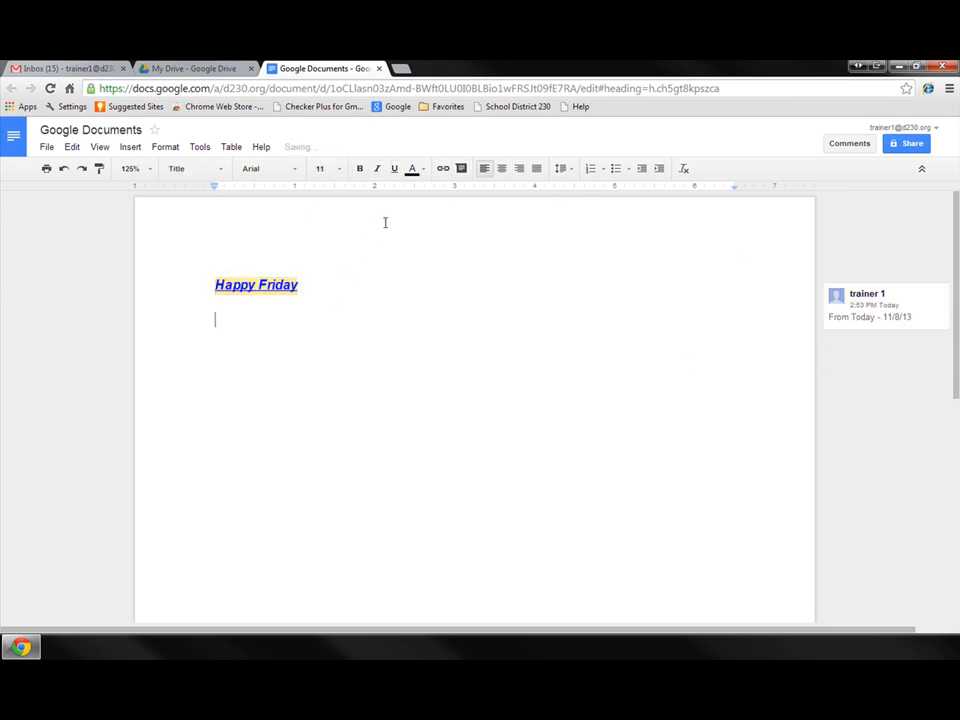
{"action": "left_click", "coordinate": [131, 148]}
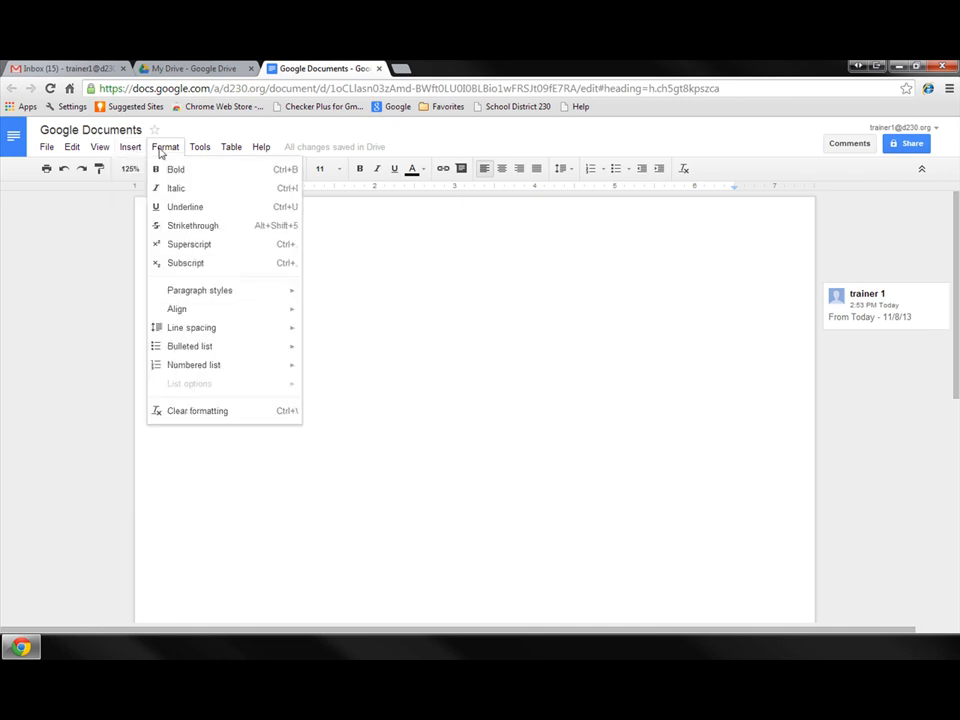
Try center alignment on the empty line below "Happy Friday" and set it to right alignment
{"action": "mouse_move", "coordinate": [200, 147]}
{"action": "left_click", "coordinate": [491, 171]}
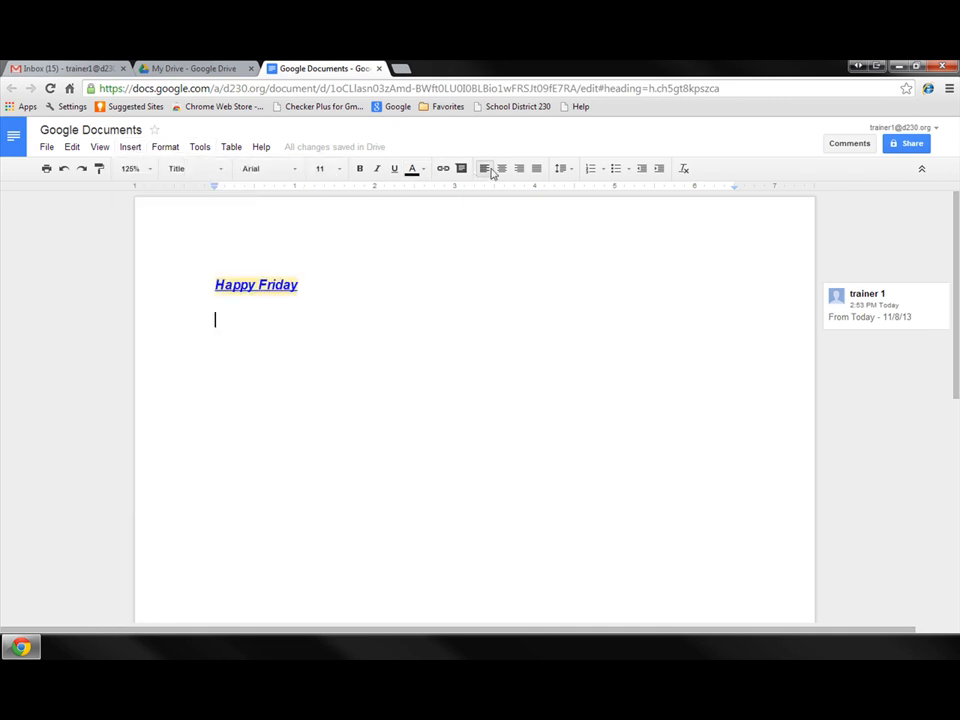
{"action": "left_click", "coordinate": [504, 170]}
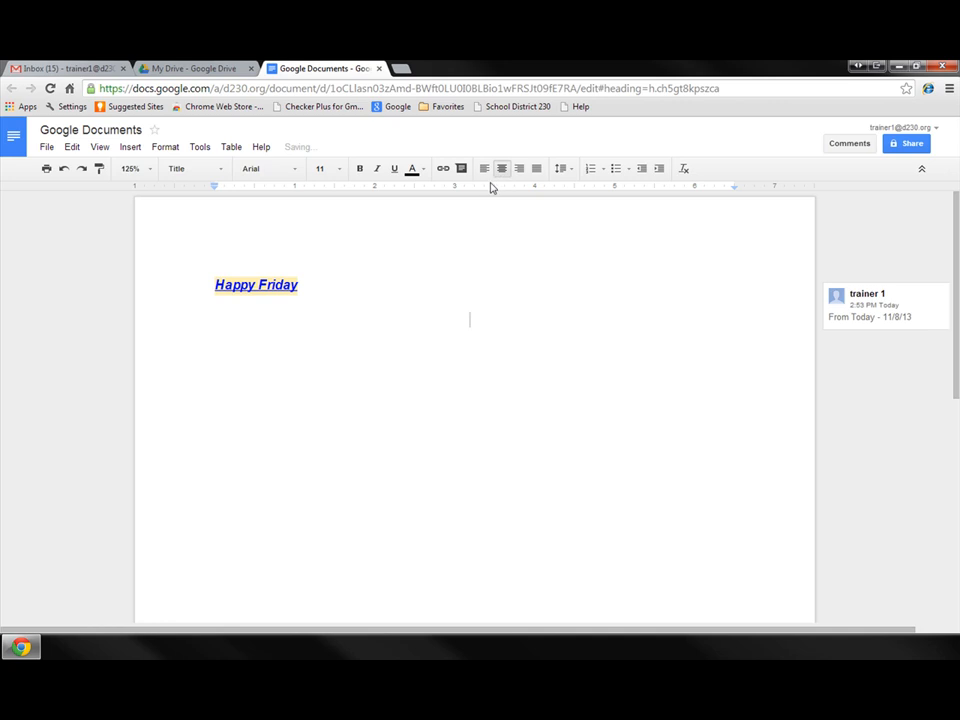
{"action": "left_click", "coordinate": [519, 170]}
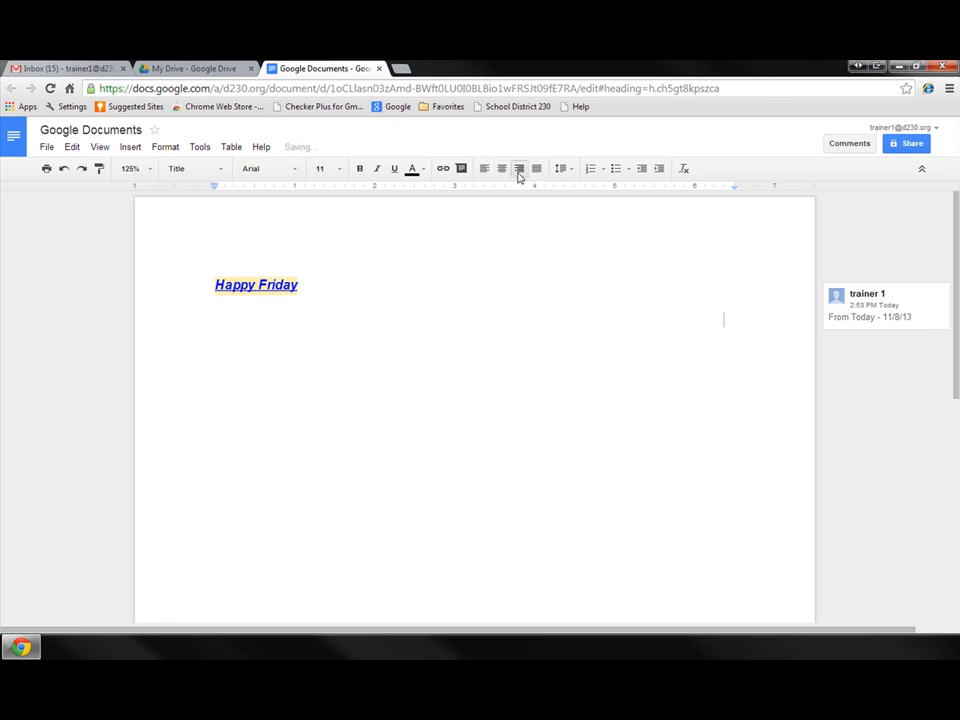
Try center, right and justified alignment on the "Happy Friday" line and return it to left alignment
{"action": "triple_click", "coordinate": [259, 284]}
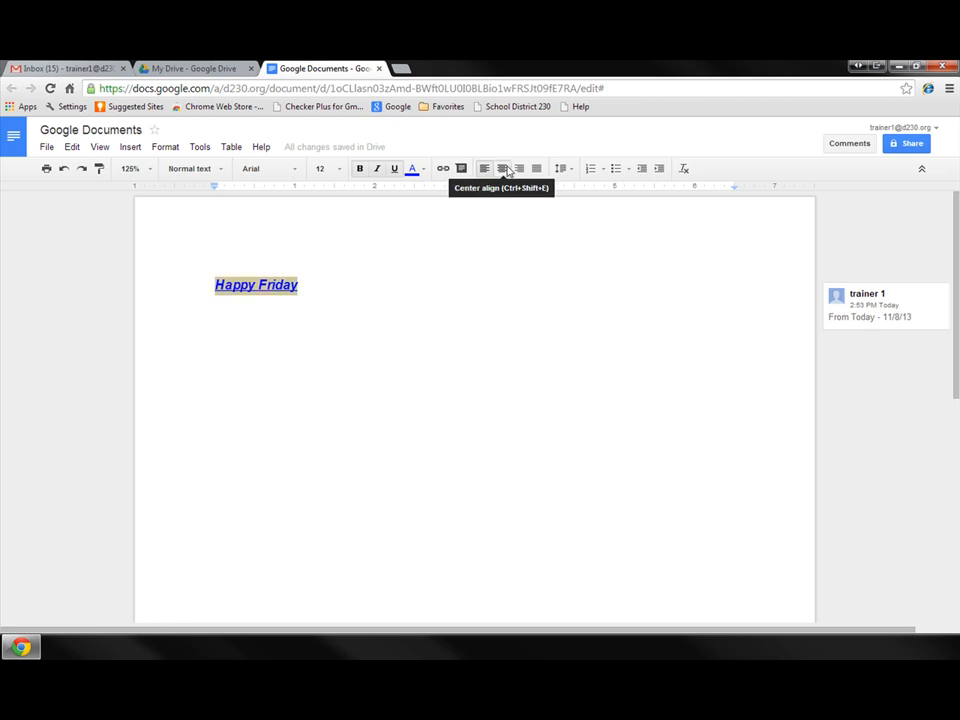
{"action": "left_click", "coordinate": [503, 169]}
{"action": "left_click", "coordinate": [519, 169]}
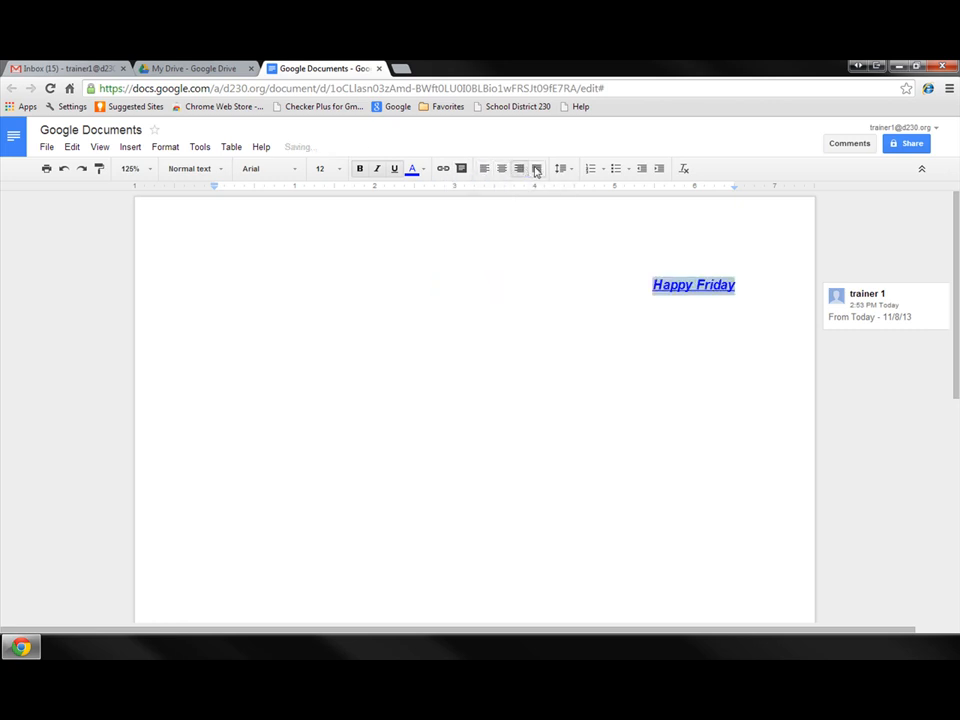
{"action": "left_click", "coordinate": [536, 169]}
{"action": "left_click", "coordinate": [485, 169]}
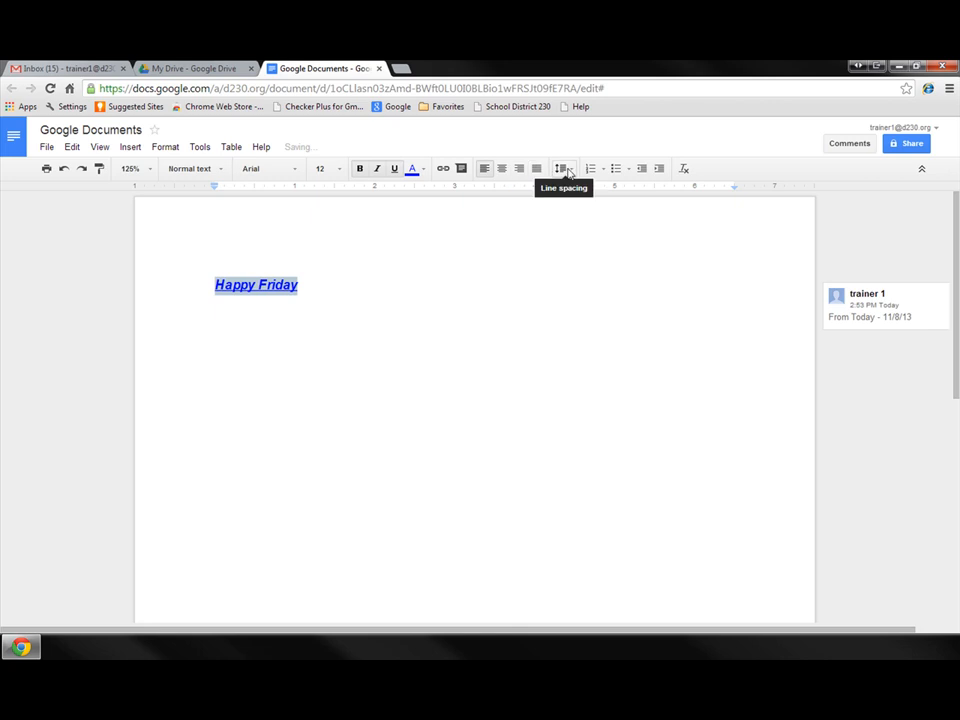
Set the line spacing of "Happy Friday" to single and turn the line into a numbered list item
{"action": "left_click", "coordinate": [566, 170]}
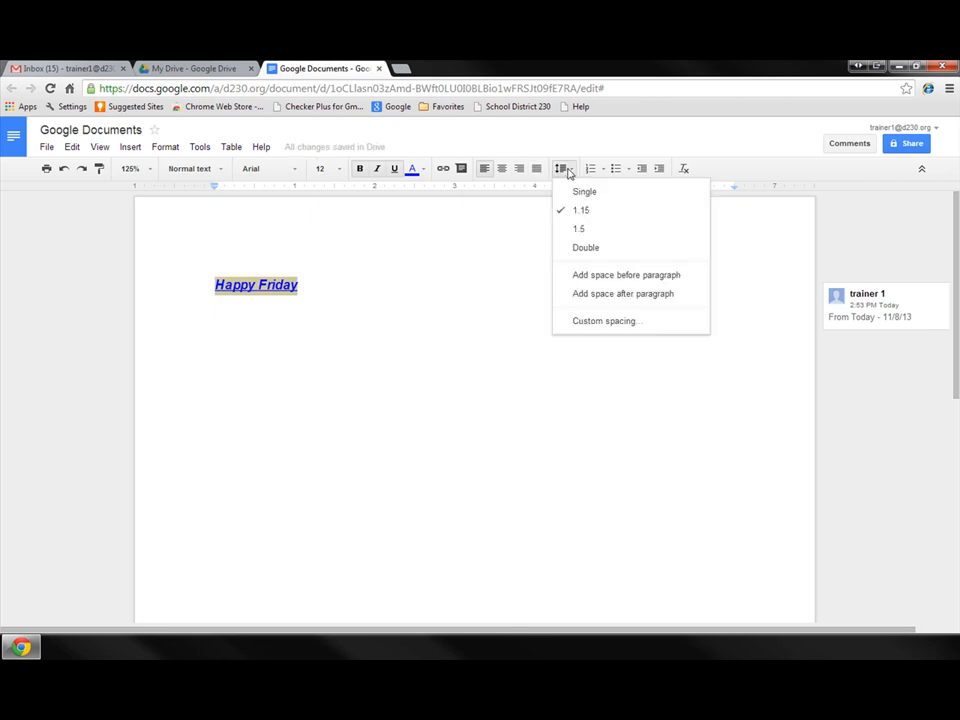
{"action": "left_click", "coordinate": [574, 191]}
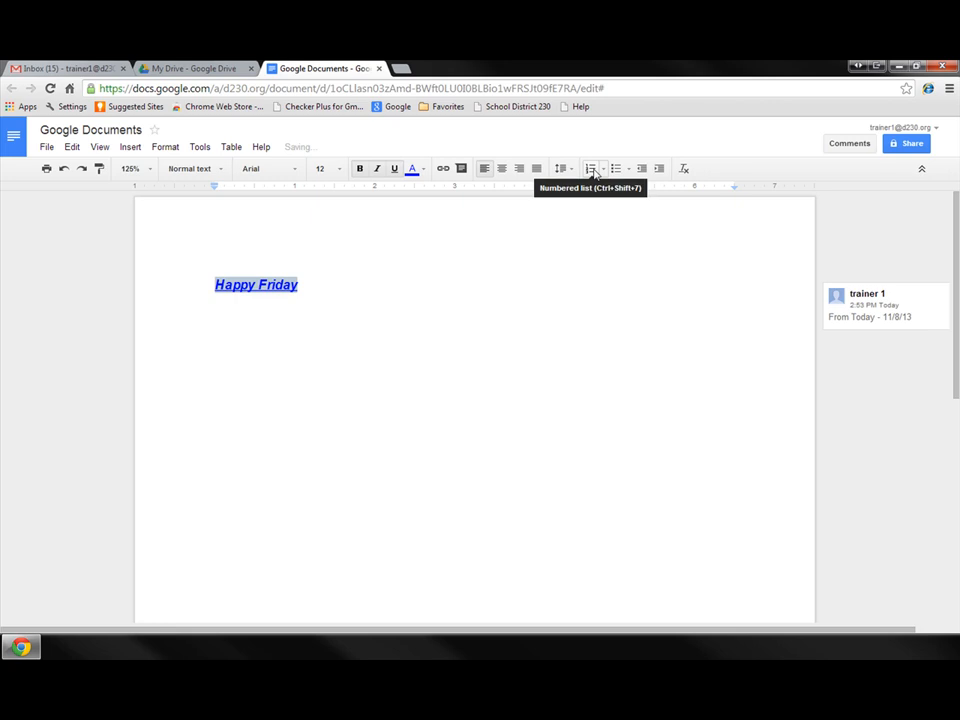
{"action": "left_click", "coordinate": [592, 170]}
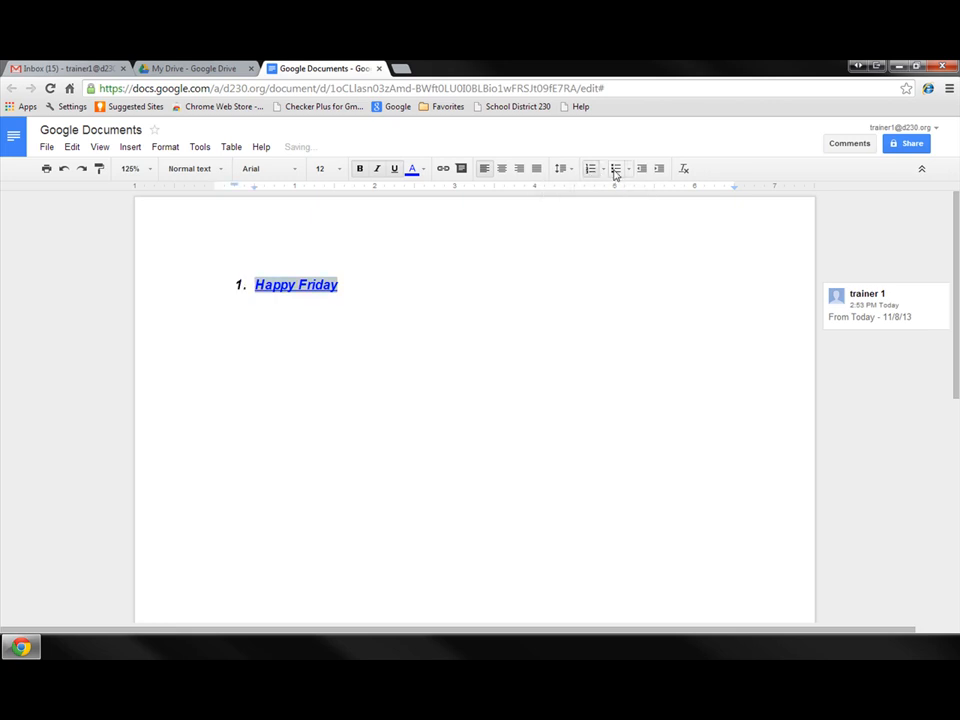
Change the numbered "Happy Friday" line to a bulleted list item and view the available bullet styles
{"action": "left_click", "coordinate": [615, 170]}
{"action": "left_click", "coordinate": [628, 171]}
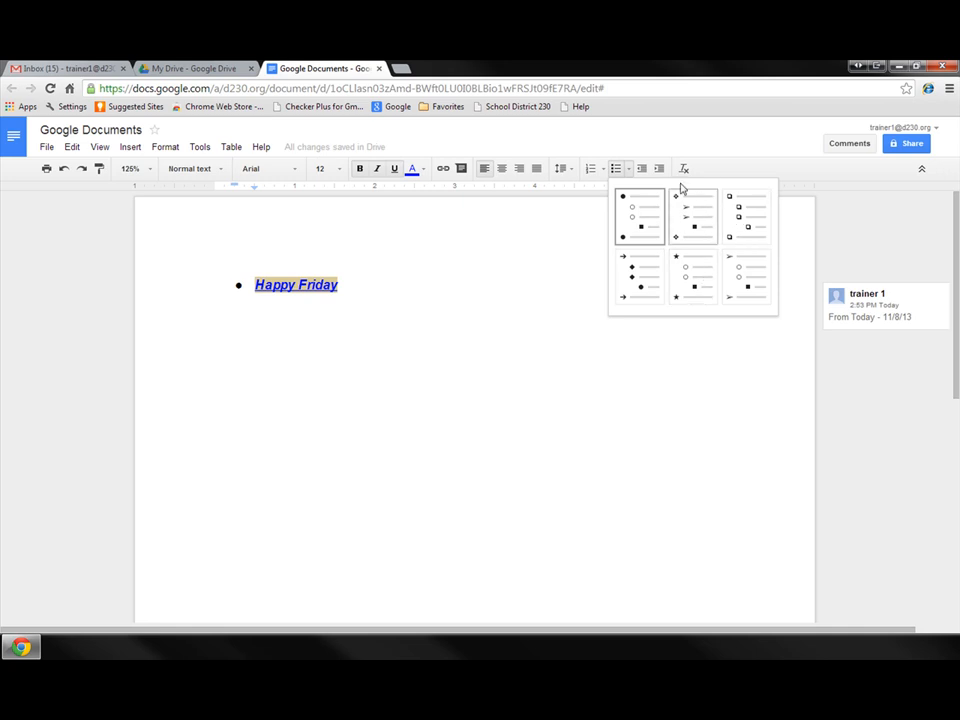
{"action": "left_click", "coordinate": [646, 172]}
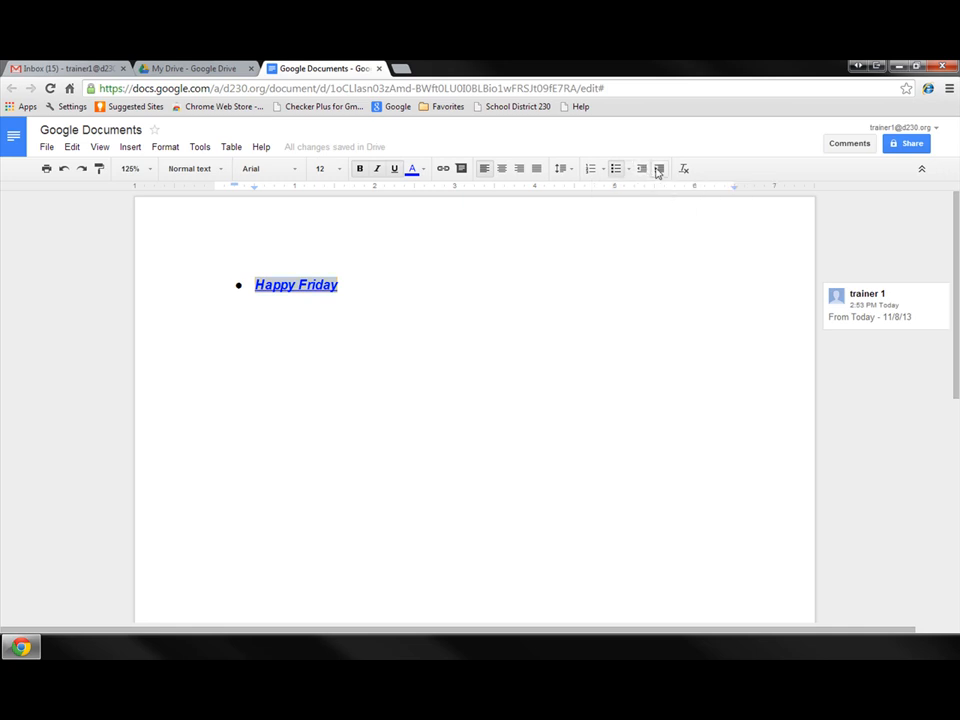
Increase the indent of the "Happy Friday" bullet item and clear its text formatting
{"action": "left_click", "coordinate": [659, 171]}
{"action": "left_click", "coordinate": [686, 171]}
{"action": "left_click", "coordinate": [493, 309]}
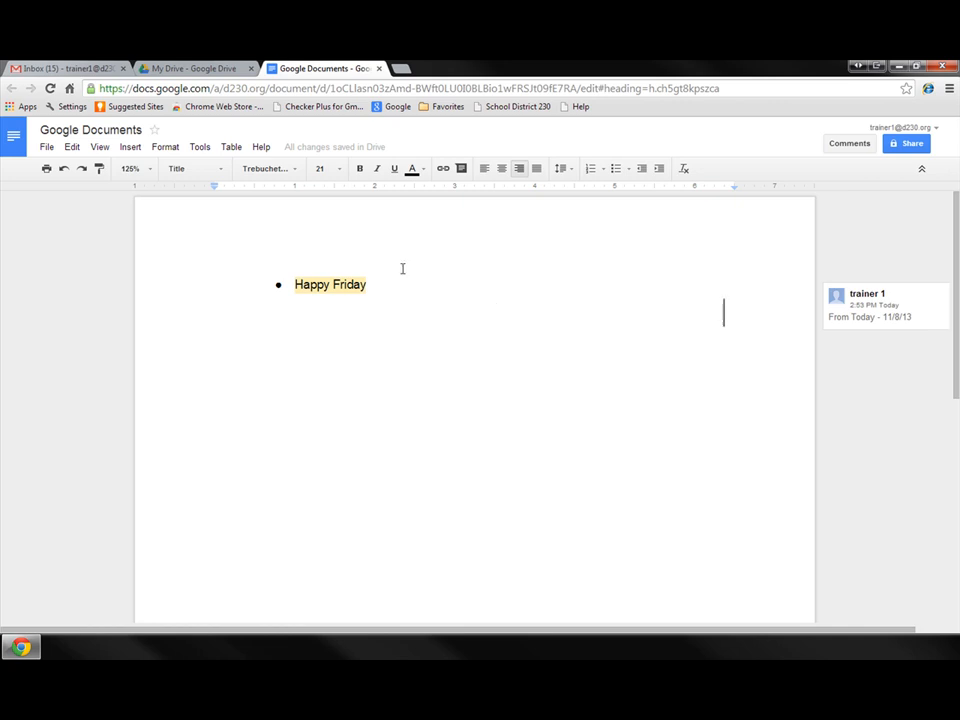
Undo the edits to "Happy Friday" back through its list, alignment, comment, text color, underline and italic changes, stopping at plain bold text
{"action": "left_click", "coordinate": [61, 170]}
{"action": "left_click", "coordinate": [62, 171]}
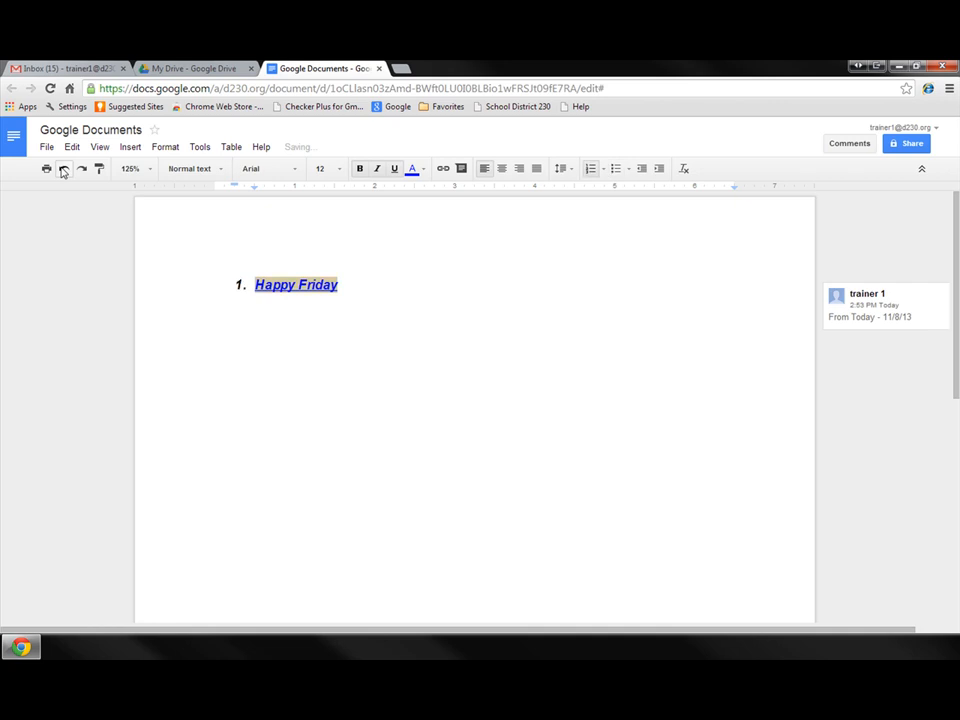
{"action": "left_click", "coordinate": [62, 171]}
{"action": "left_click", "coordinate": [62, 171]}
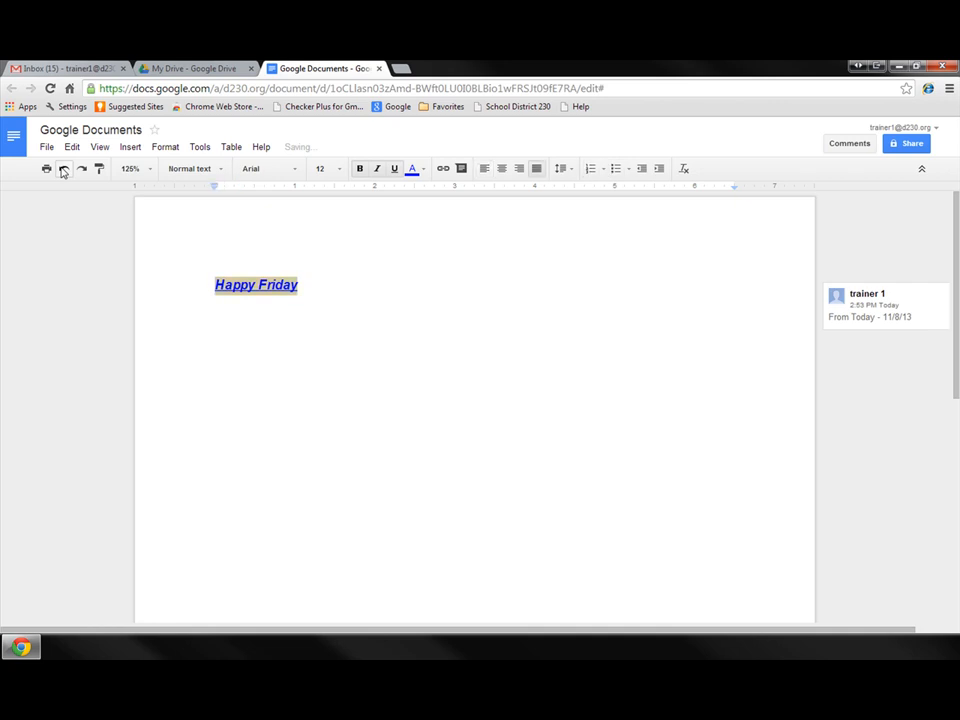
{"action": "left_click", "coordinate": [62, 171]}
{"action": "left_click", "coordinate": [62, 171]}
{"action": "left_click", "coordinate": [62, 171]}
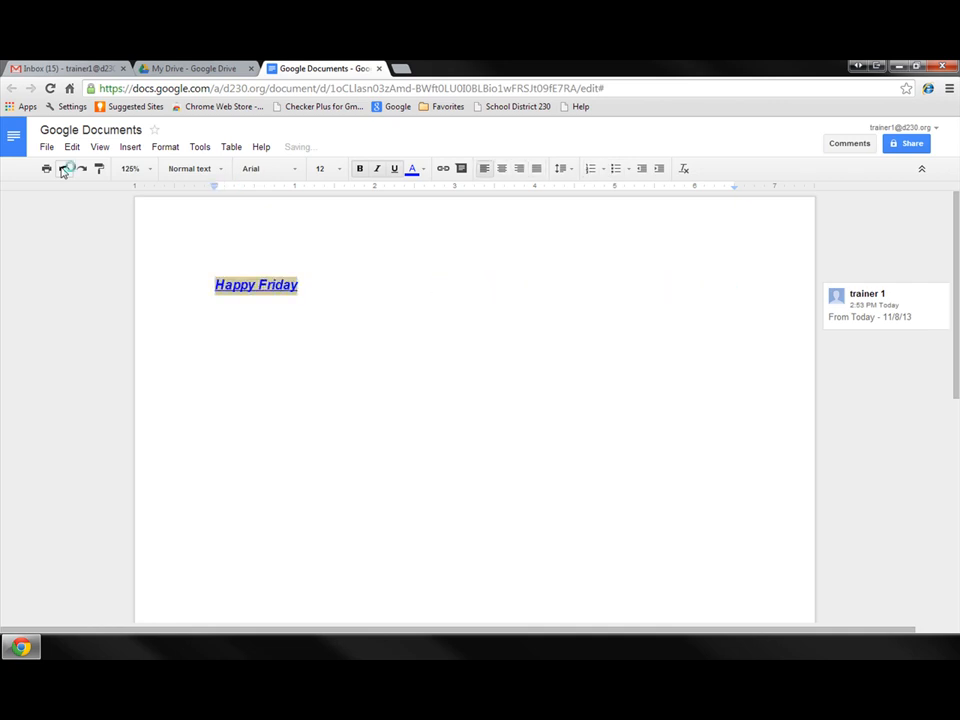
{"action": "left_click", "coordinate": [62, 171]}
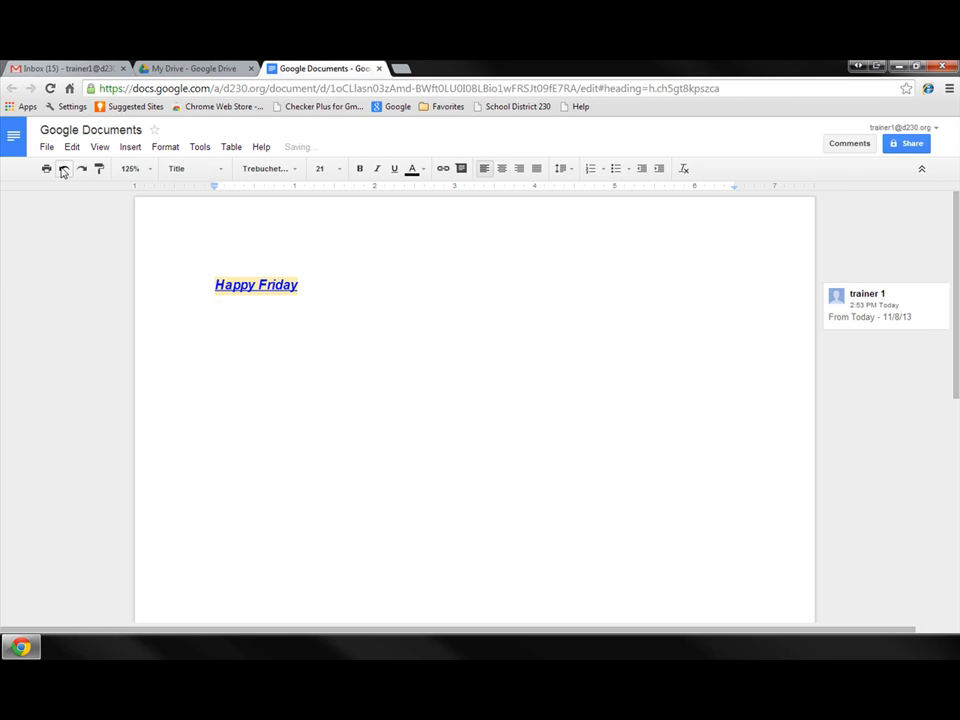
{"action": "left_click", "coordinate": [62, 171]}
{"action": "left_click", "coordinate": [62, 171]}
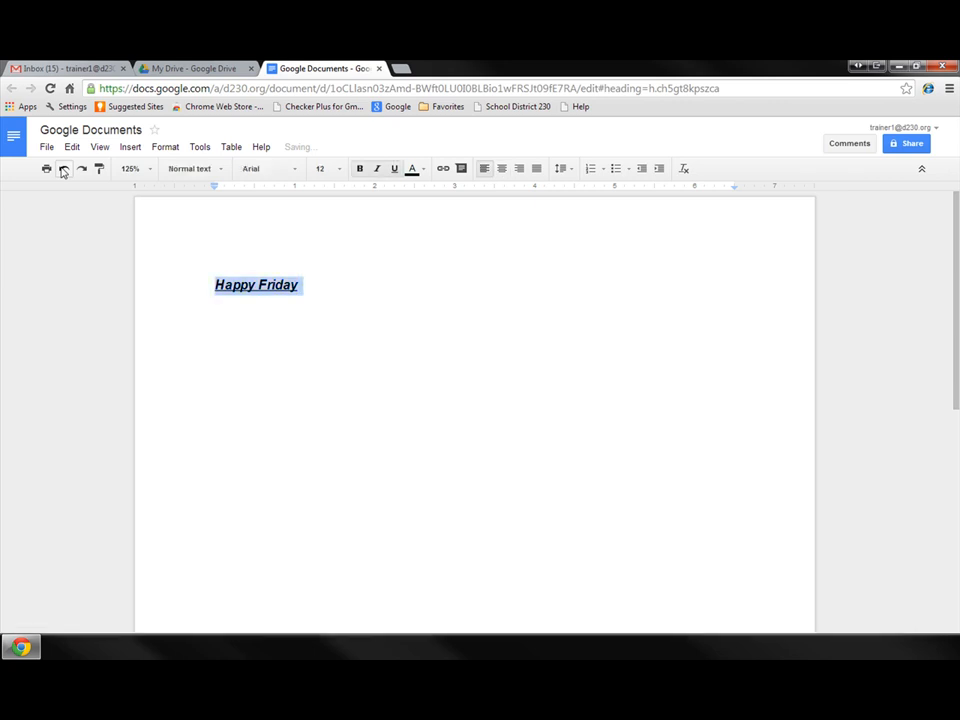
{"action": "left_click", "coordinate": [62, 171]}
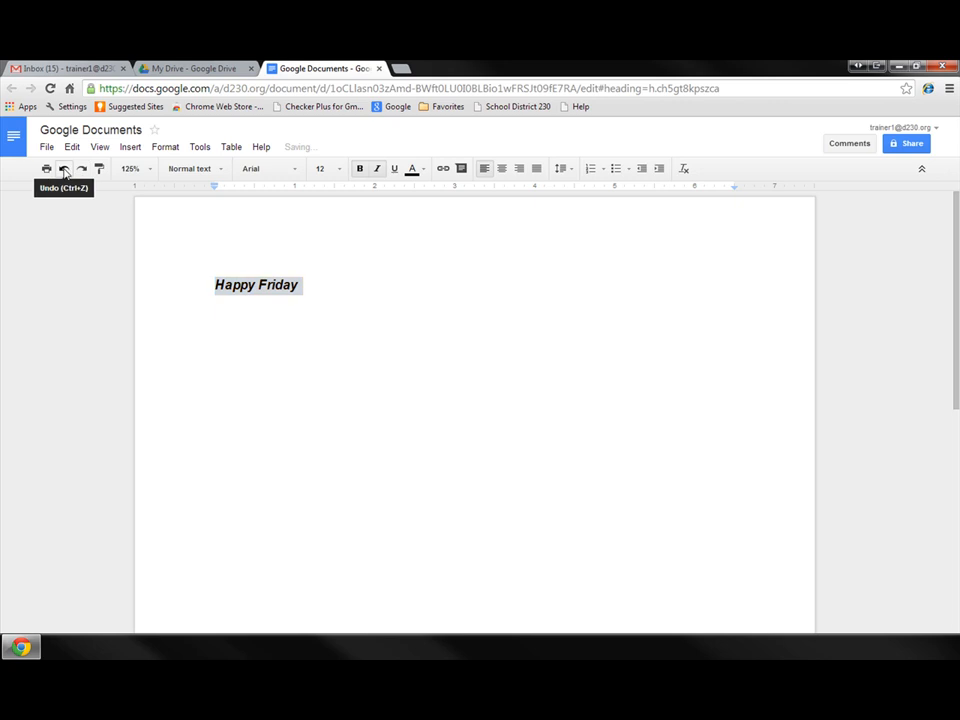
{"action": "left_click", "coordinate": [443, 292]}
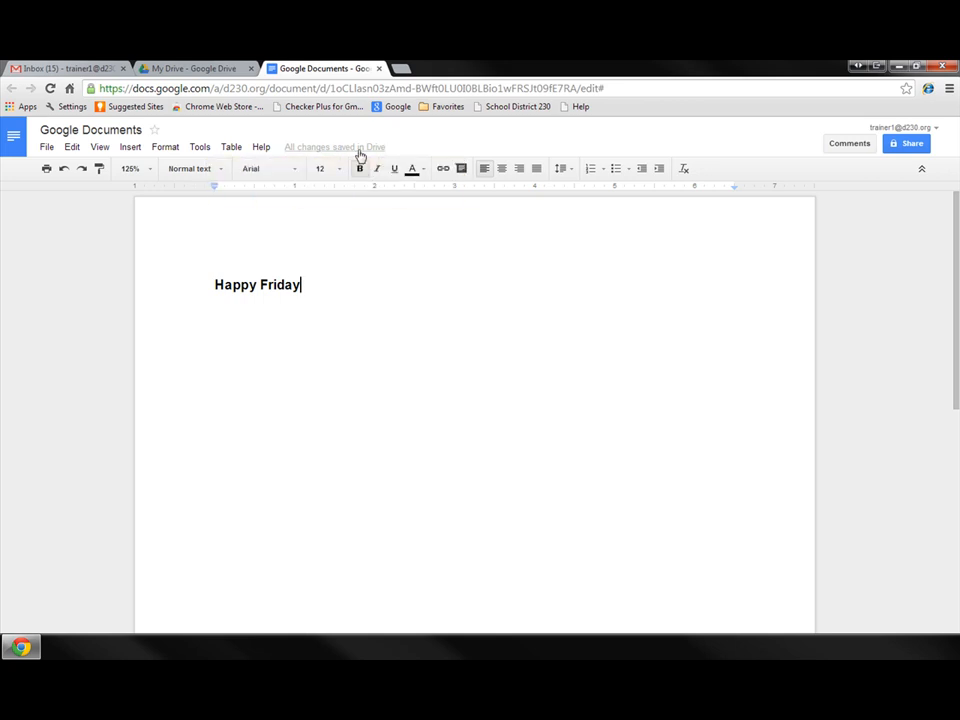
Close the document and reopen the "Google Documents" file last modified at 2:52 pm from My Drive
{"action": "left_click", "coordinate": [379, 69]}
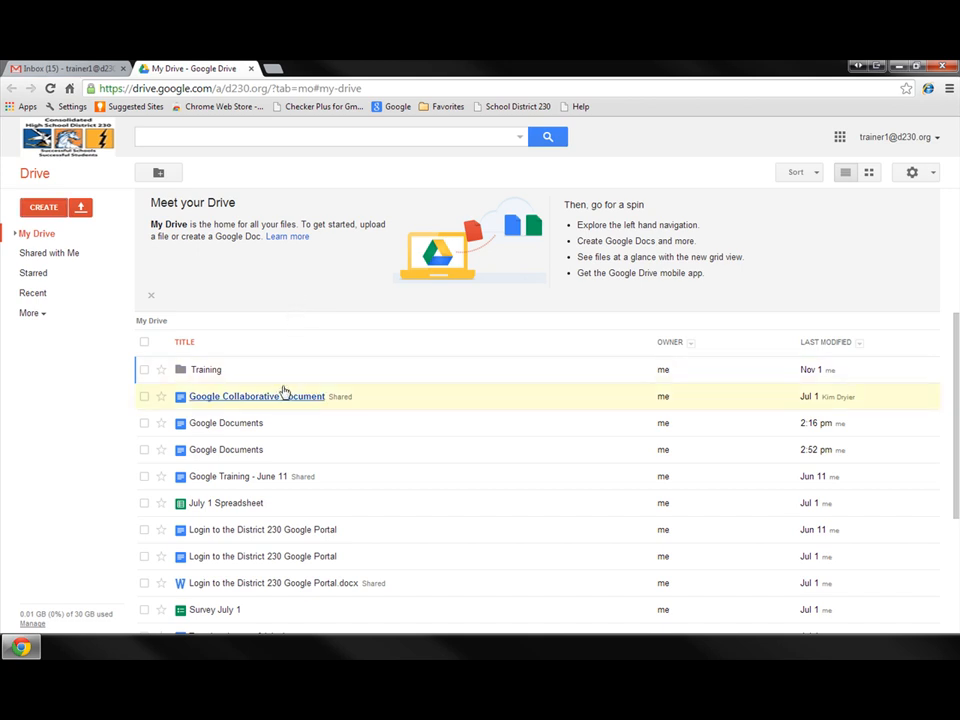
{"action": "left_click", "coordinate": [242, 450]}
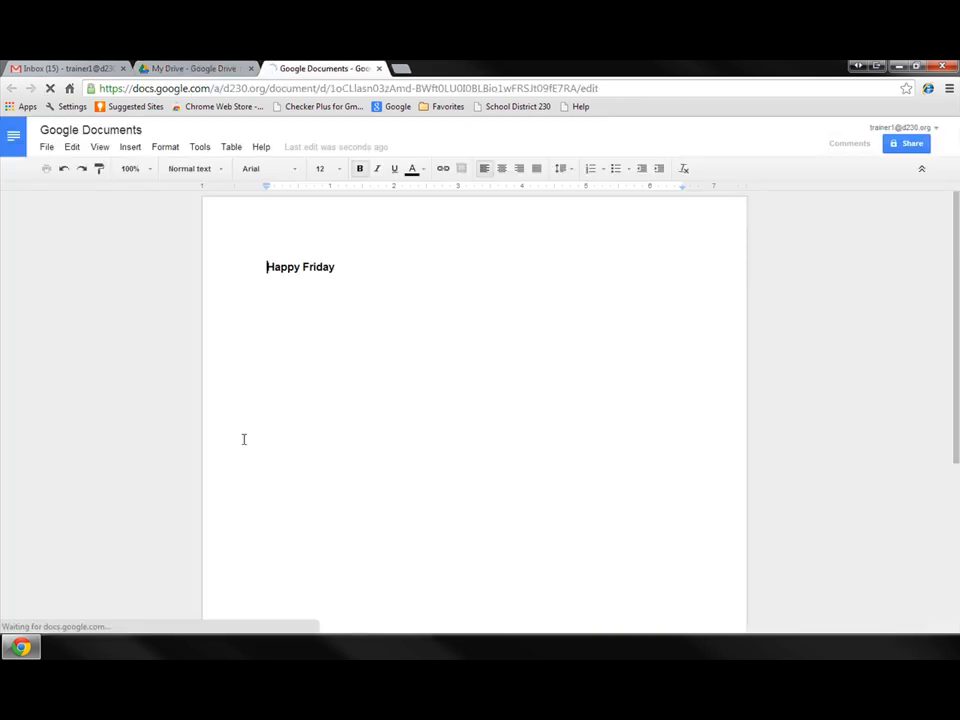